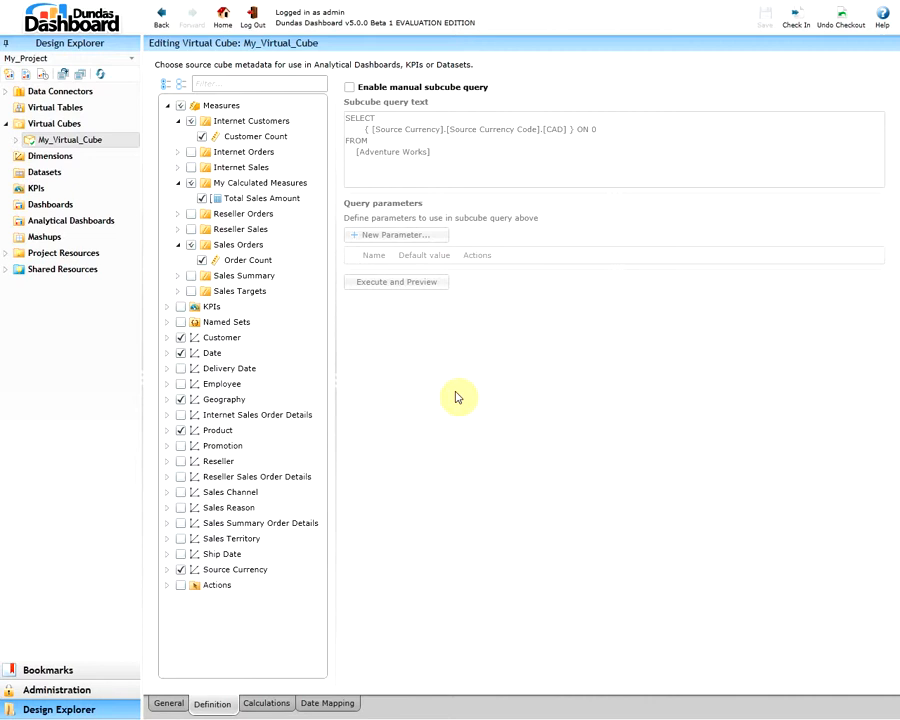
Step: Review the calculated members and the date mappings defined in My_Virtual_Cube
left_click(270, 697)
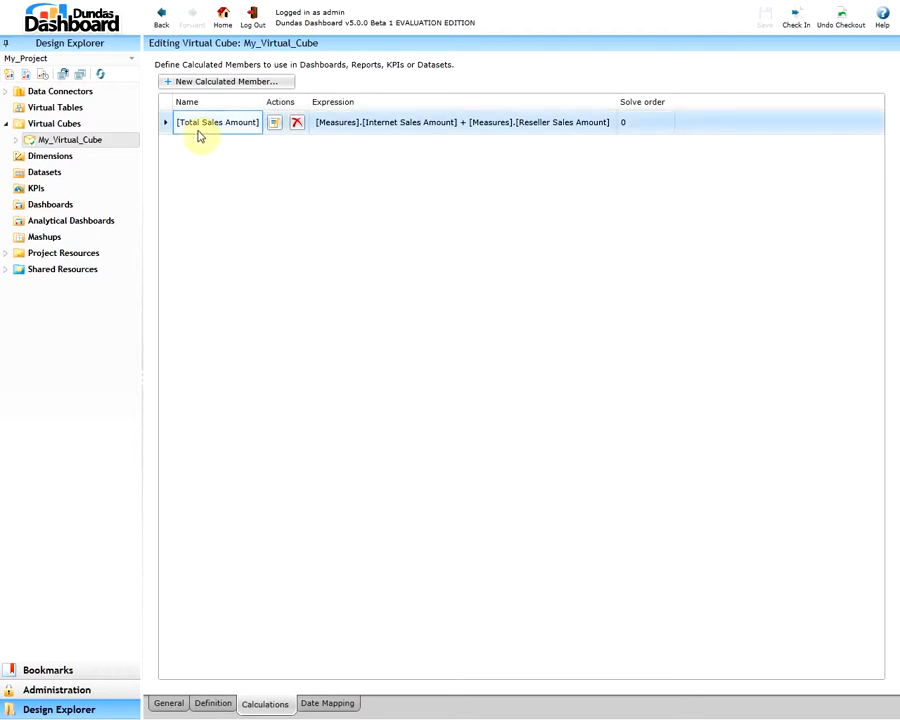
left_click(331, 702)
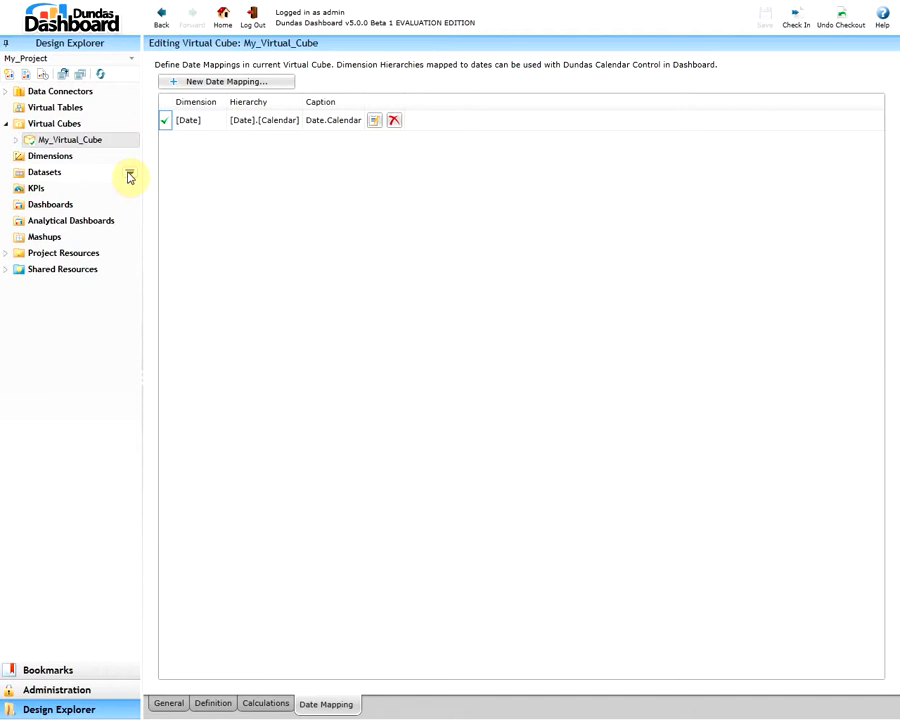
Step: Create a new dataset in My_Project and name it My_Dataset
left_click(129, 175)
left_click(144, 183)
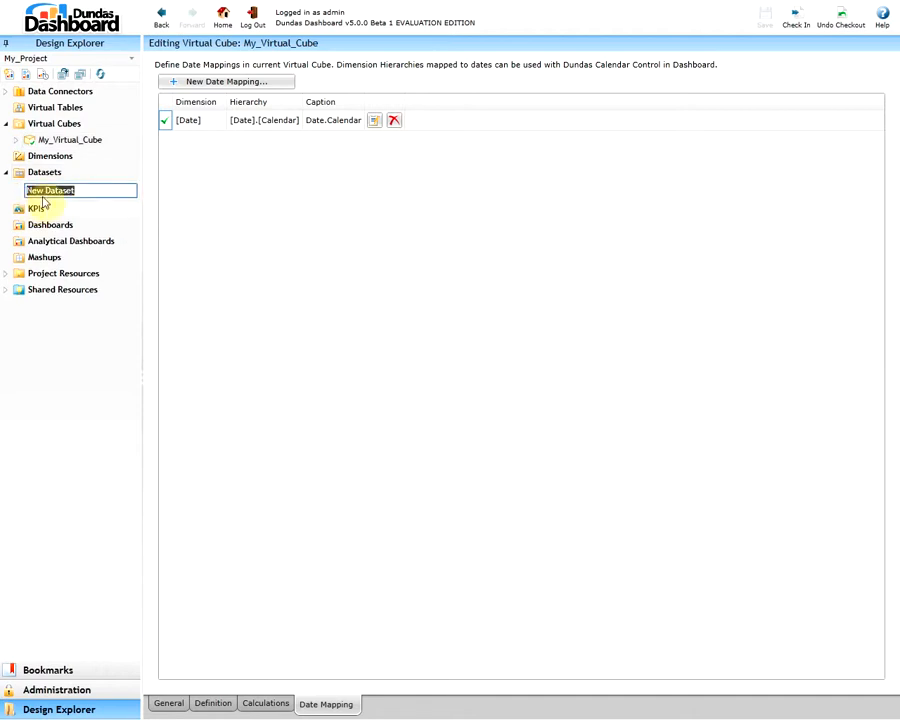
double_click(28, 190)
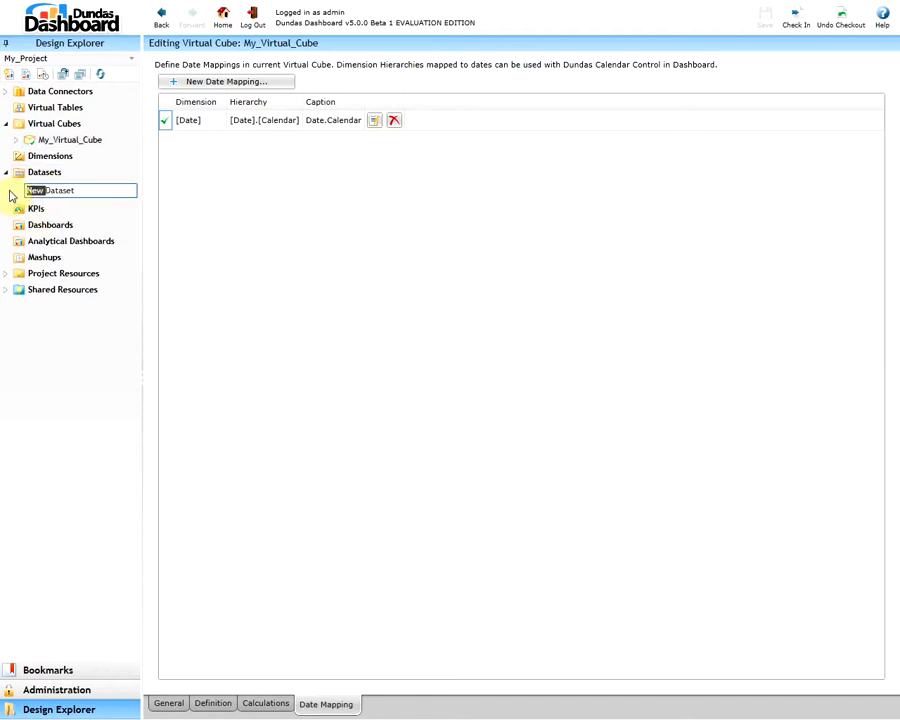
key("BackSpace")
type("My_")
left_click(10, 191)
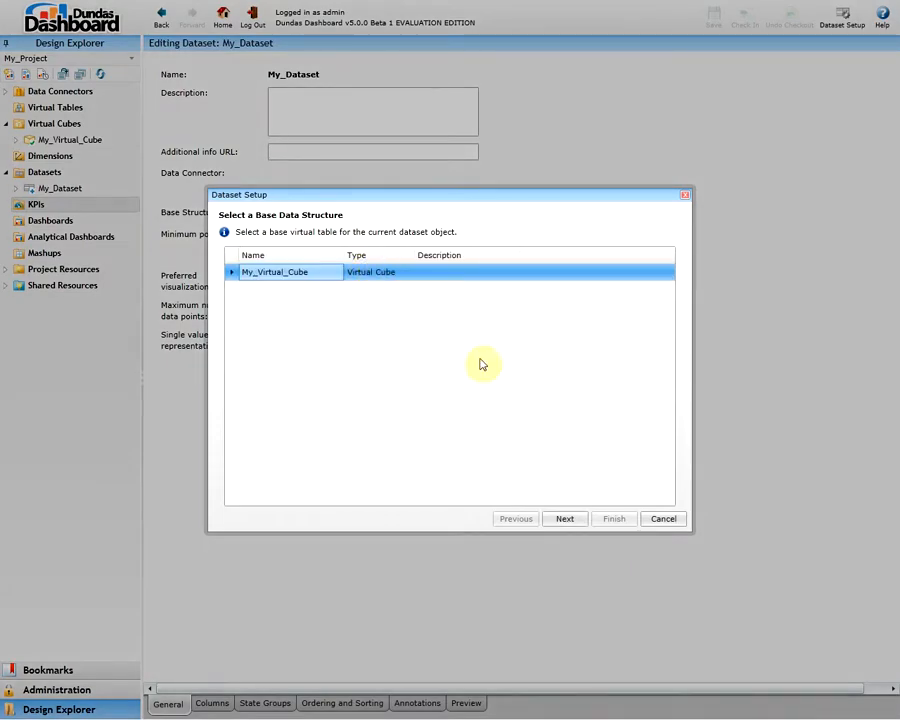
Step: Base the dataset on My_Virtual_Cube and include the measures Total Sales Amount, Customer Count and Order Count
left_click(566, 518)
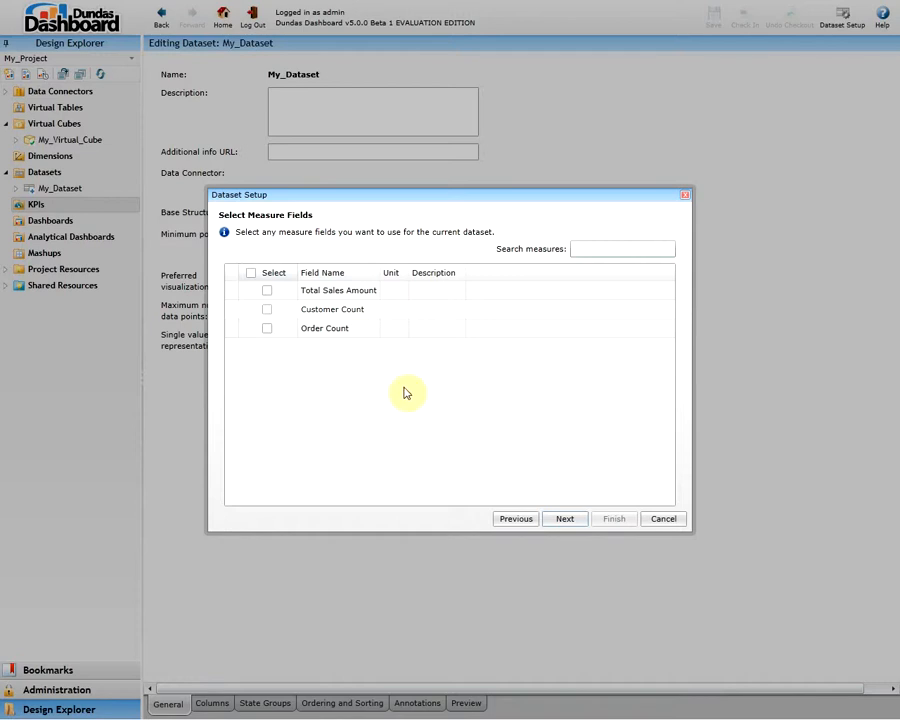
left_click(267, 290)
left_click(267, 309)
left_click(268, 329)
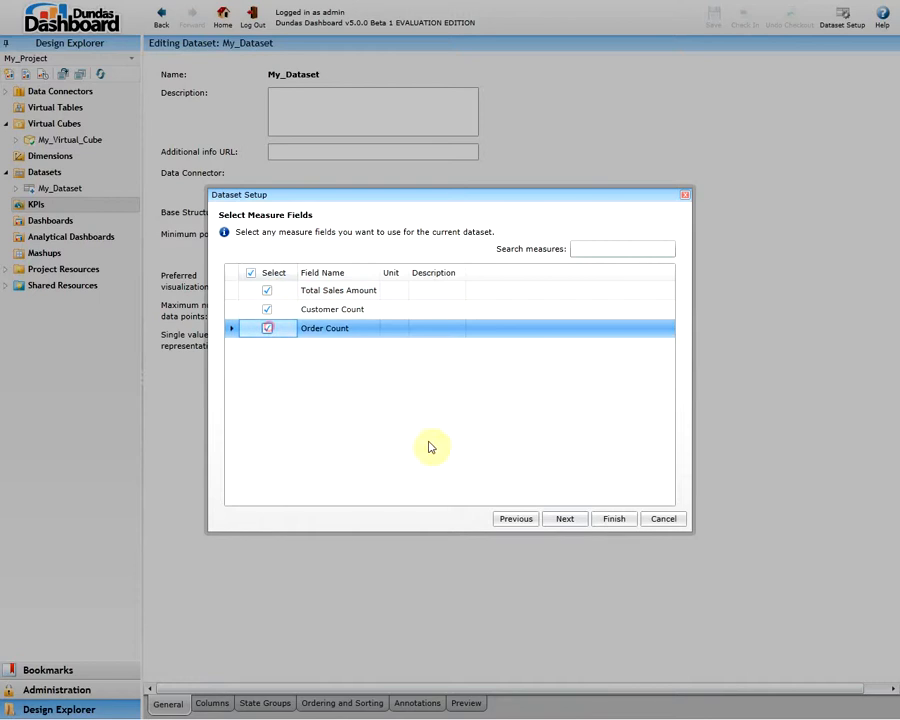
left_click(566, 518)
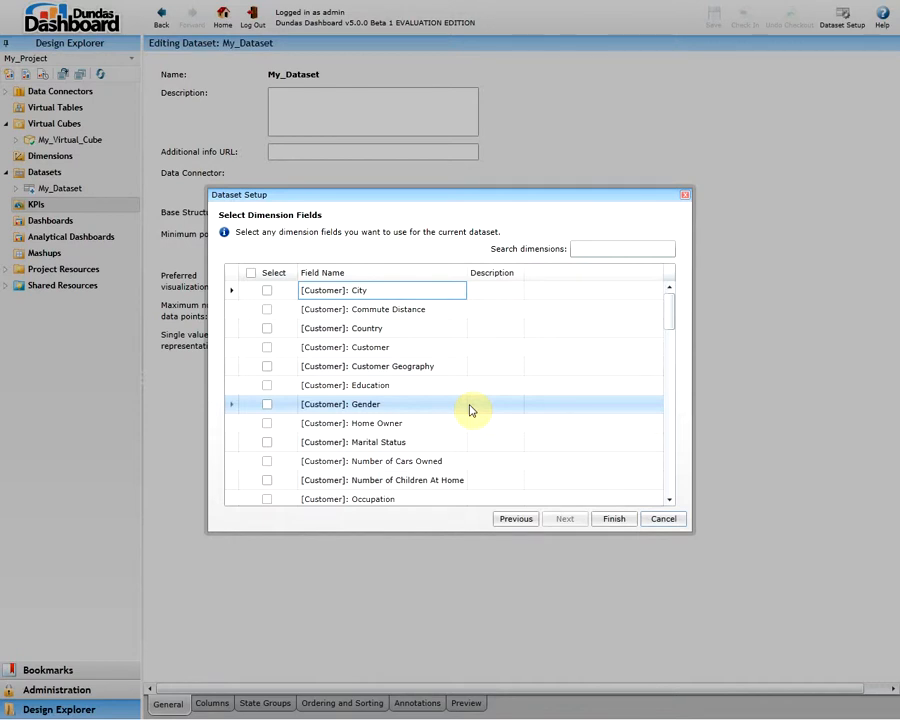
Step: Include the dimension fields [Customer]: City, [Customer]: Country and [Date]: Date.Calendar, and finish the dataset setup
left_click(267, 290)
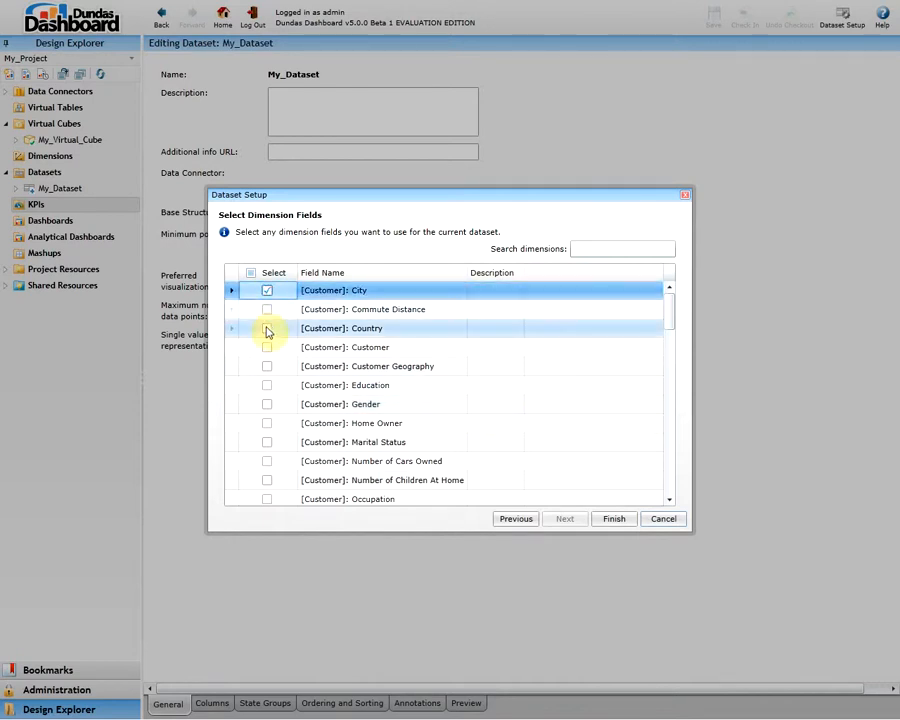
left_click(267, 328)
scroll(290, 400, "down", 1)
scroll(292, 410, "down", 3)
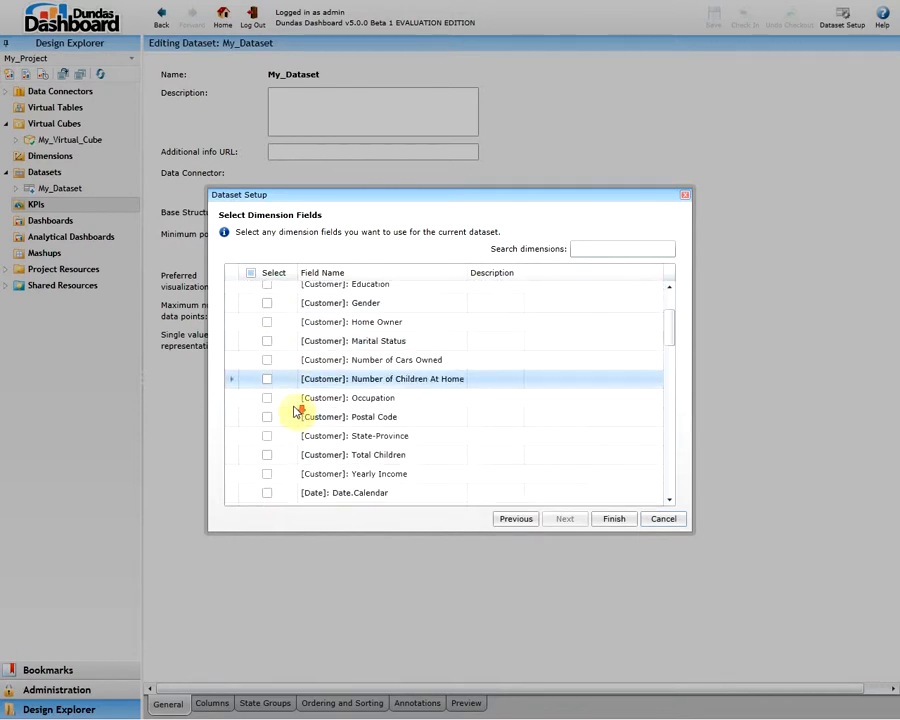
left_click(267, 462)
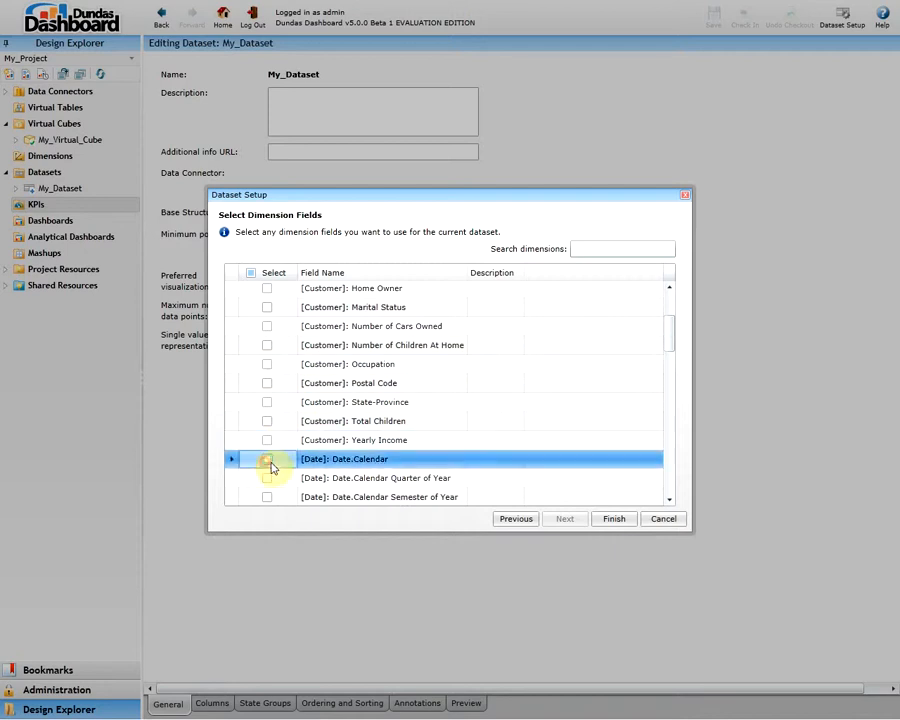
left_click(610, 518)
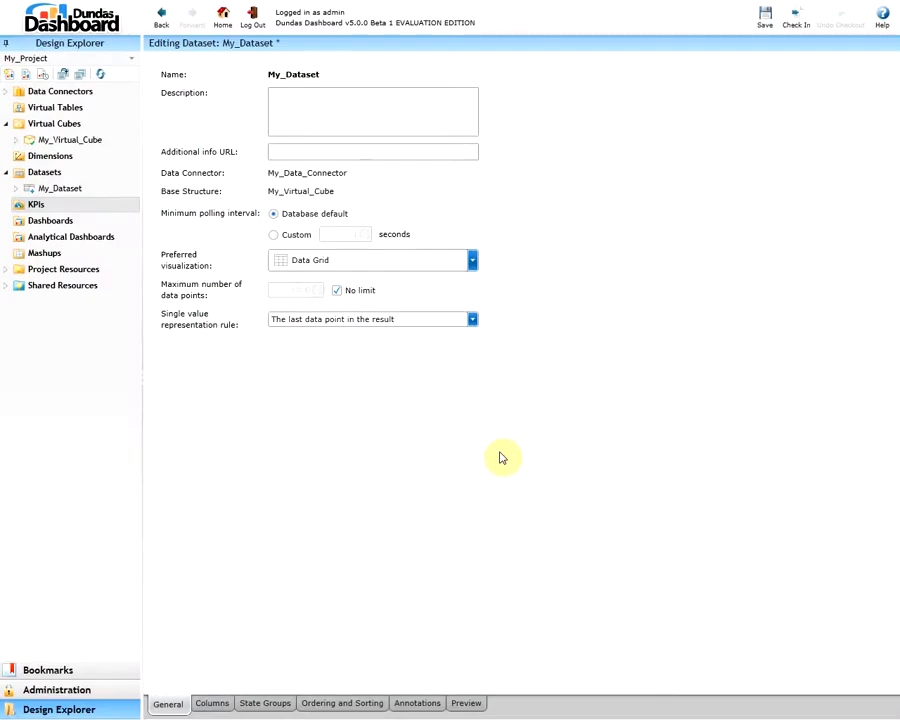
Step: Review the dataset's columns and column order, and preview its data
left_click(214, 702)
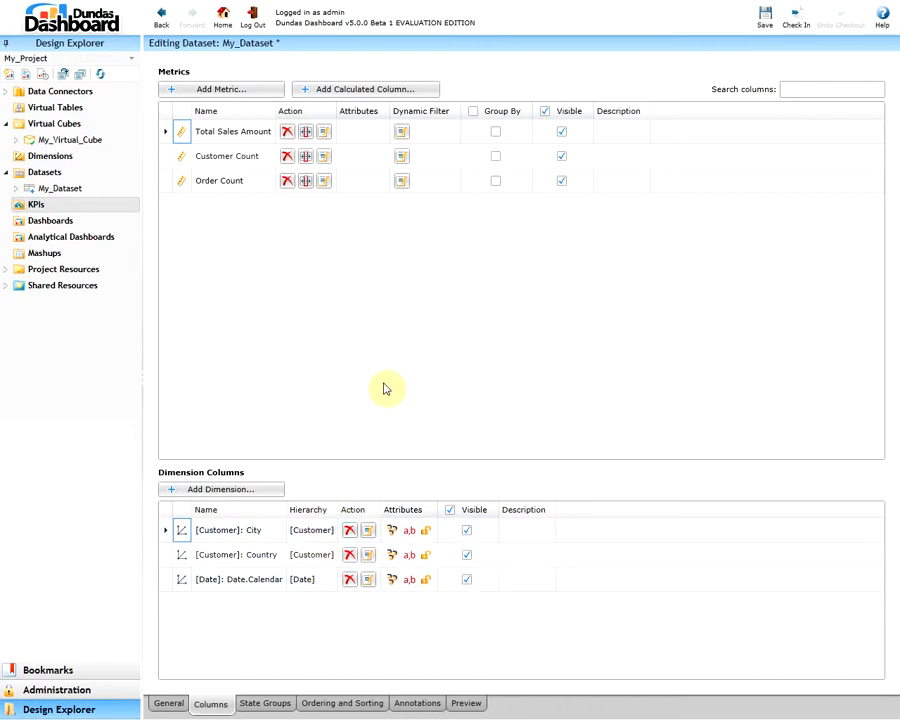
left_click(338, 709)
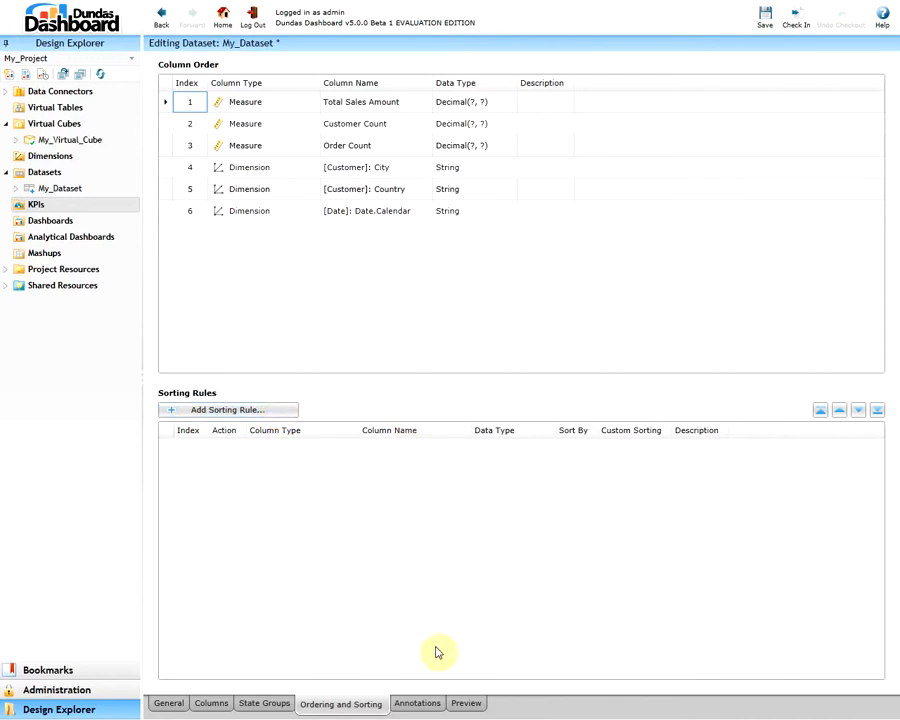
left_click(466, 701)
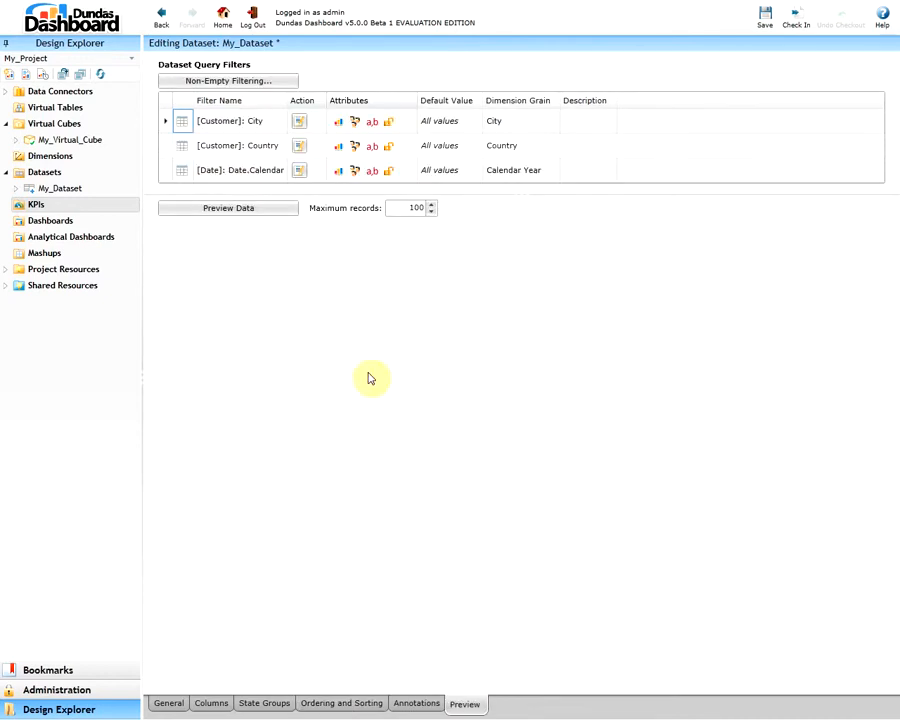
left_click(247, 210)
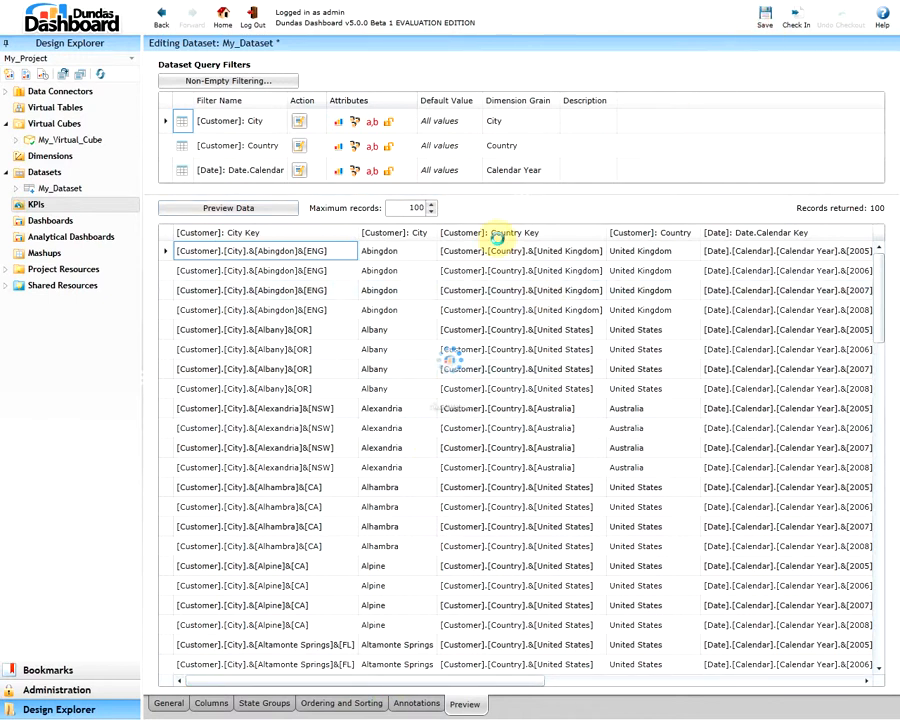
Step: Save My_Dataset and check it in together with the virtual cube it depends on
left_click(762, 24)
left_click(797, 25)
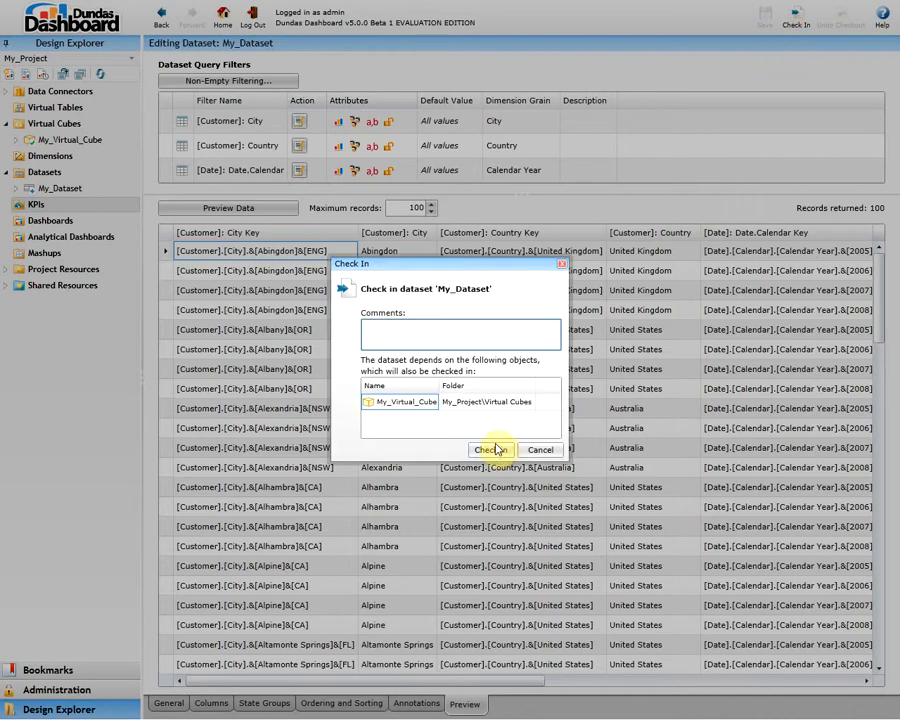
left_click(496, 504)
left_click(454, 292)
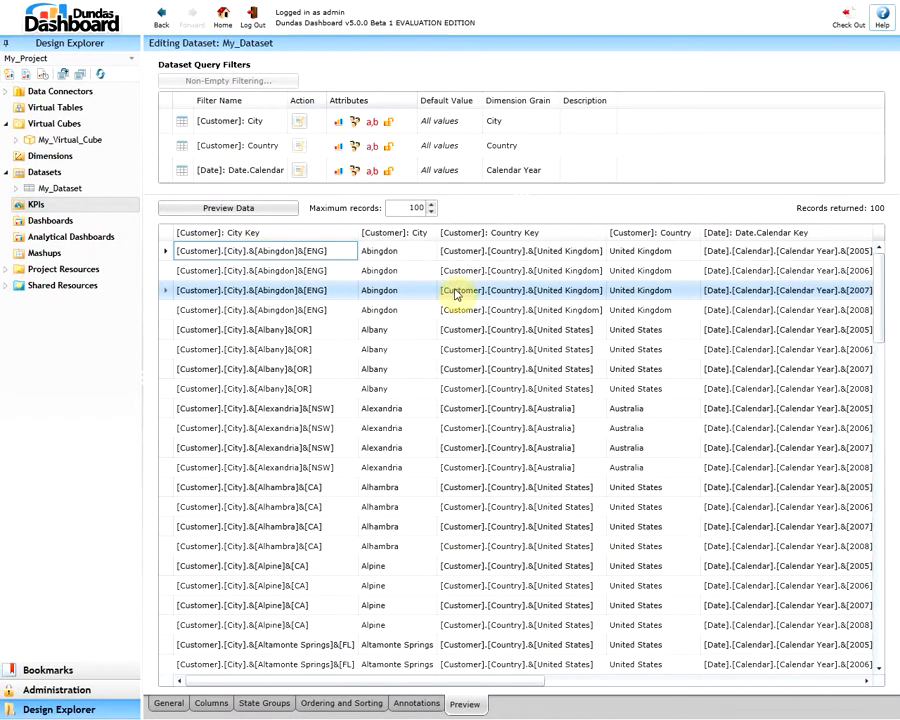
left_click(462, 175)
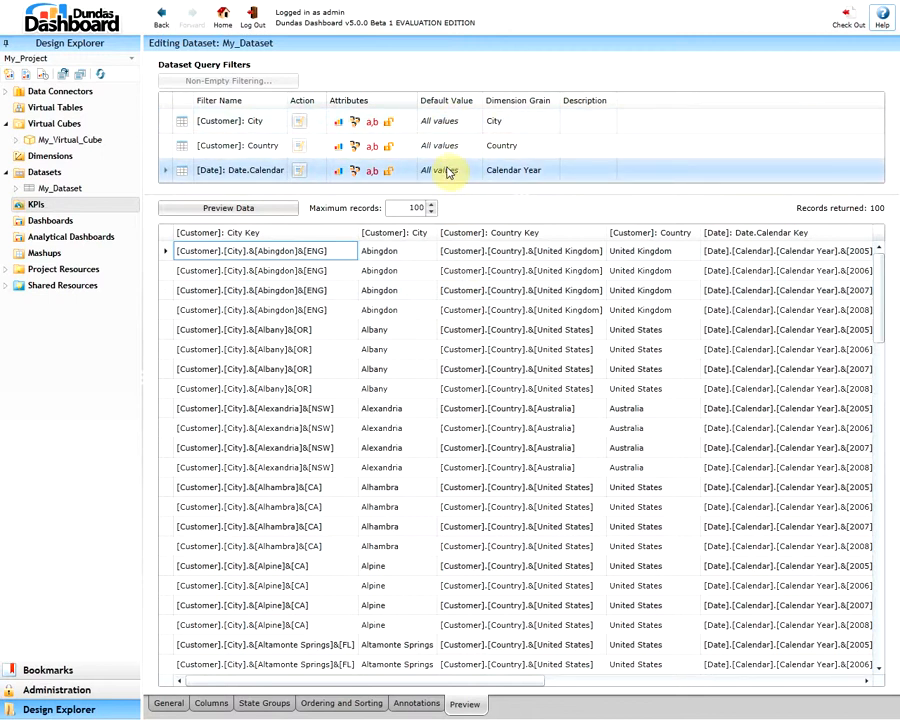
left_click(450, 124)
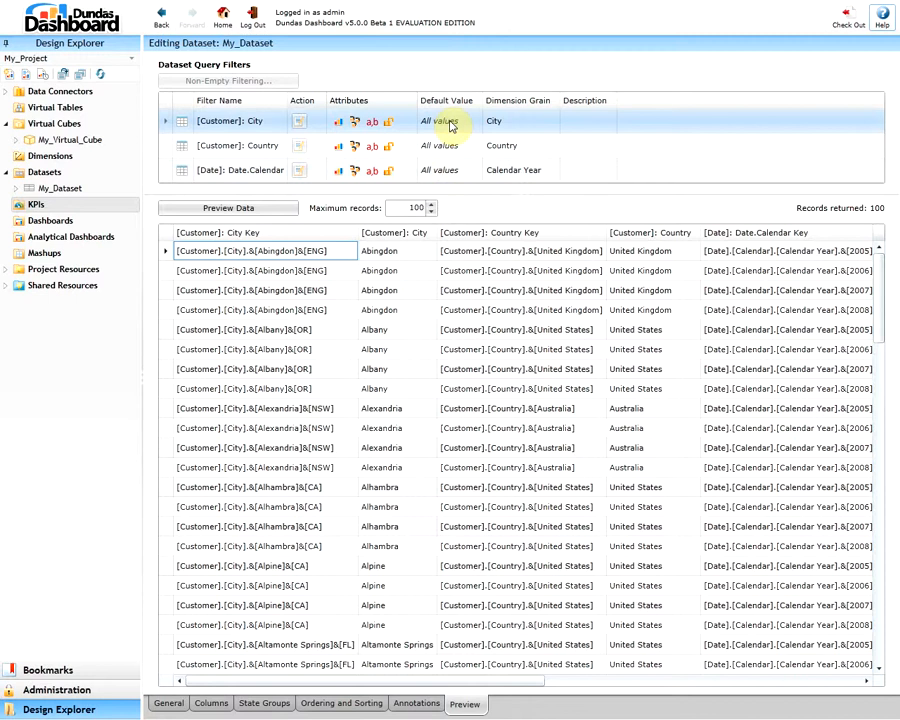
left_click(451, 148)
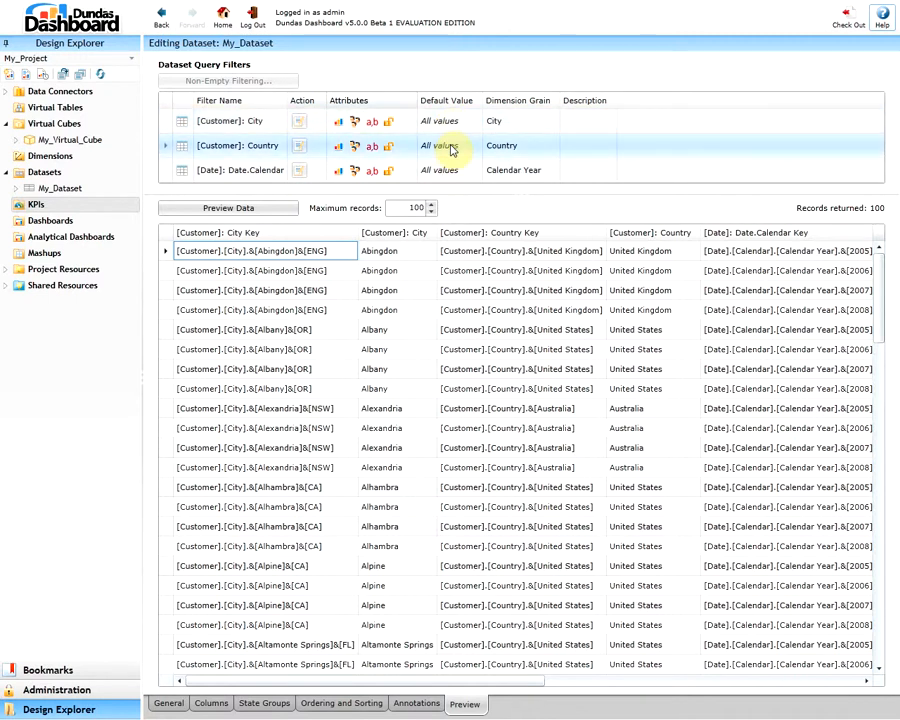
left_click(456, 311)
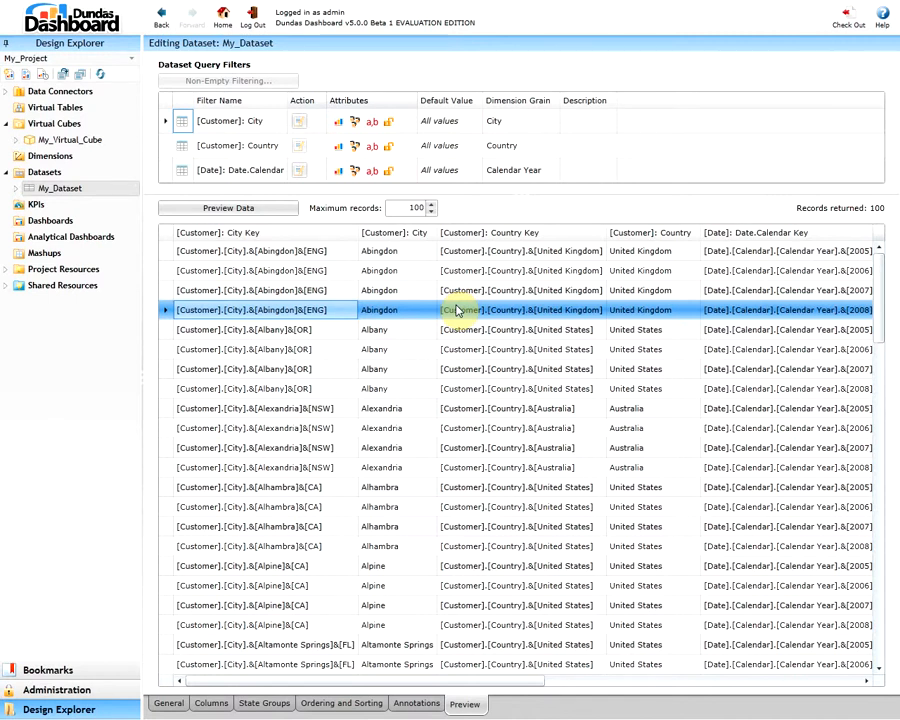
Step: Create a new KPI in My_Project and name it My_KPI
left_click(131, 206)
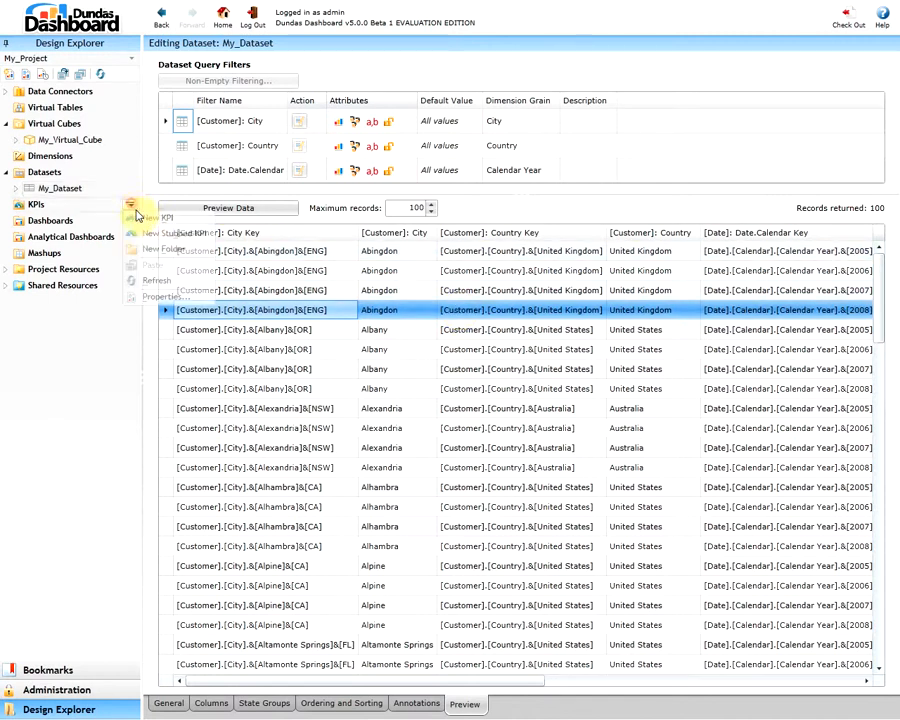
left_click(149, 219)
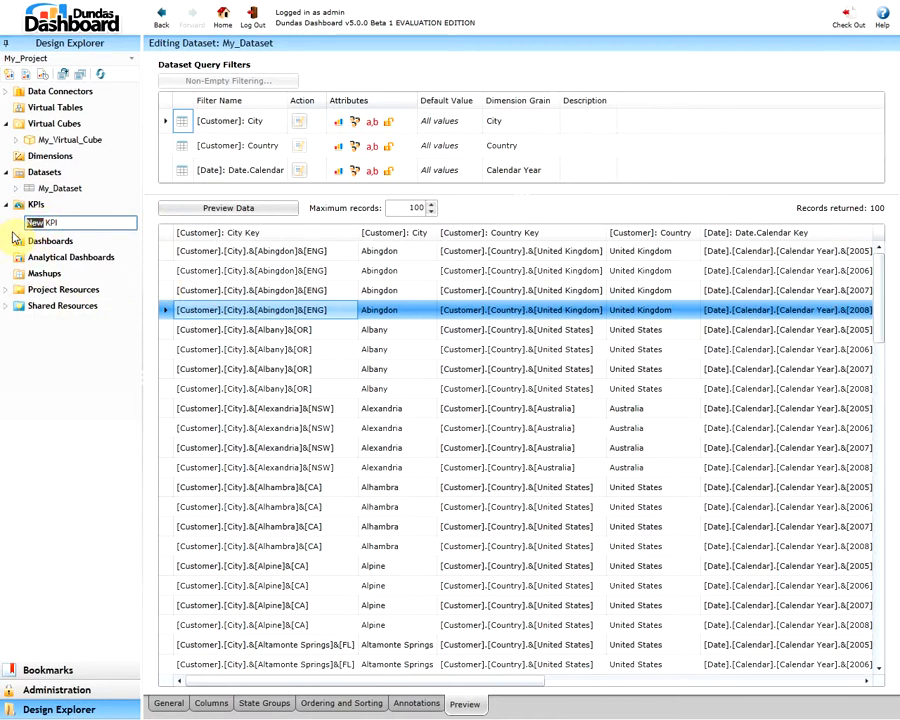
type("My_")
key("Return")
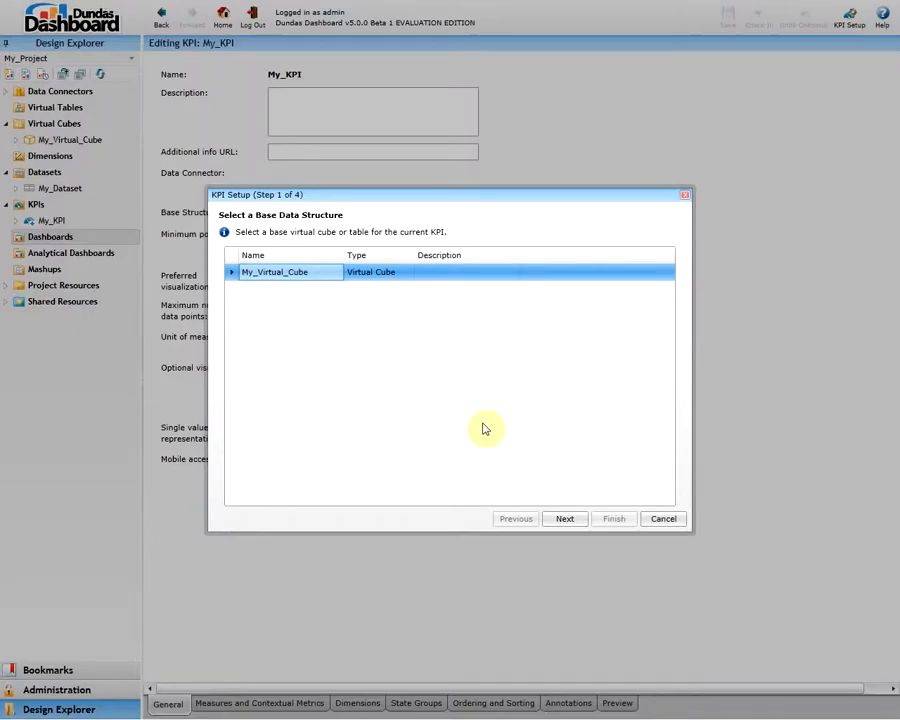
Step: Base the KPI on My_Virtual_Cube with measures Total Sales Amount, Customer Count and Order Count, making Customer Count the default
left_click(390, 273)
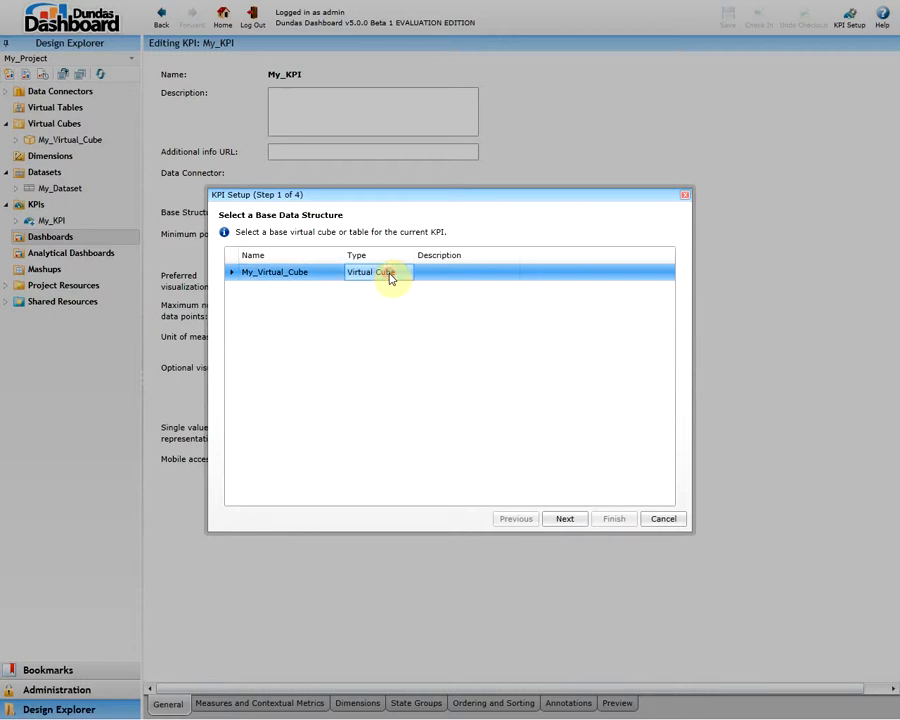
left_click(565, 520)
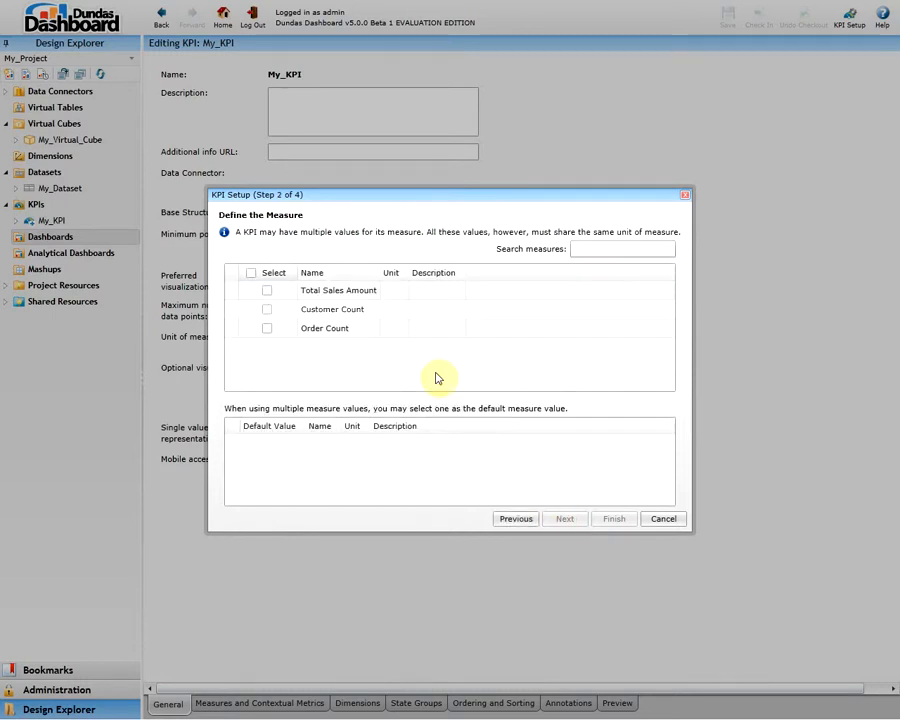
left_click(267, 290)
left_click(267, 309)
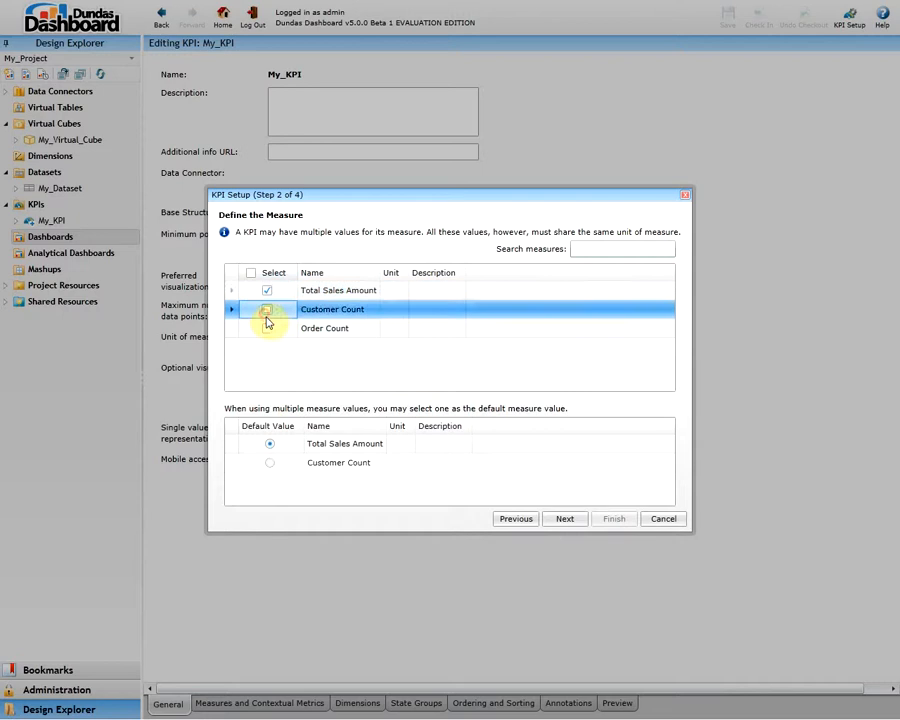
left_click(267, 328)
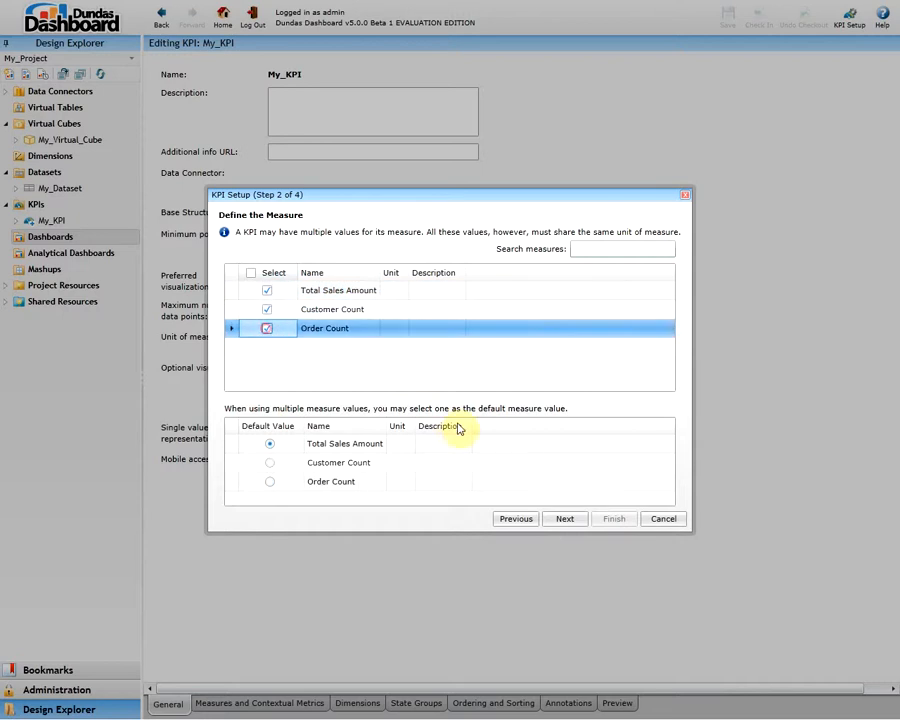
left_click(340, 462)
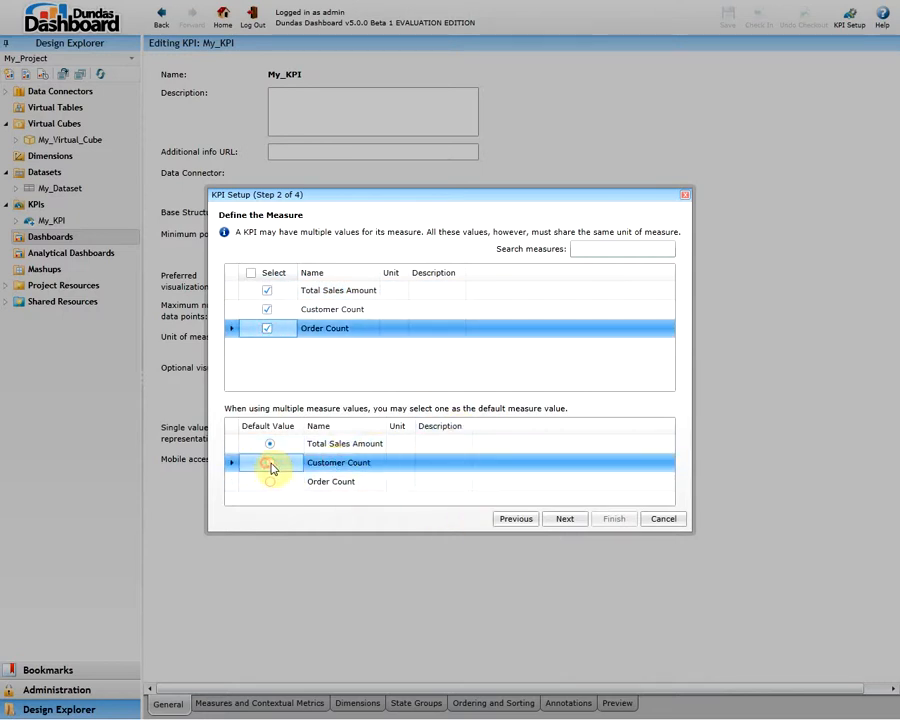
left_click(269, 463)
left_click(565, 520)
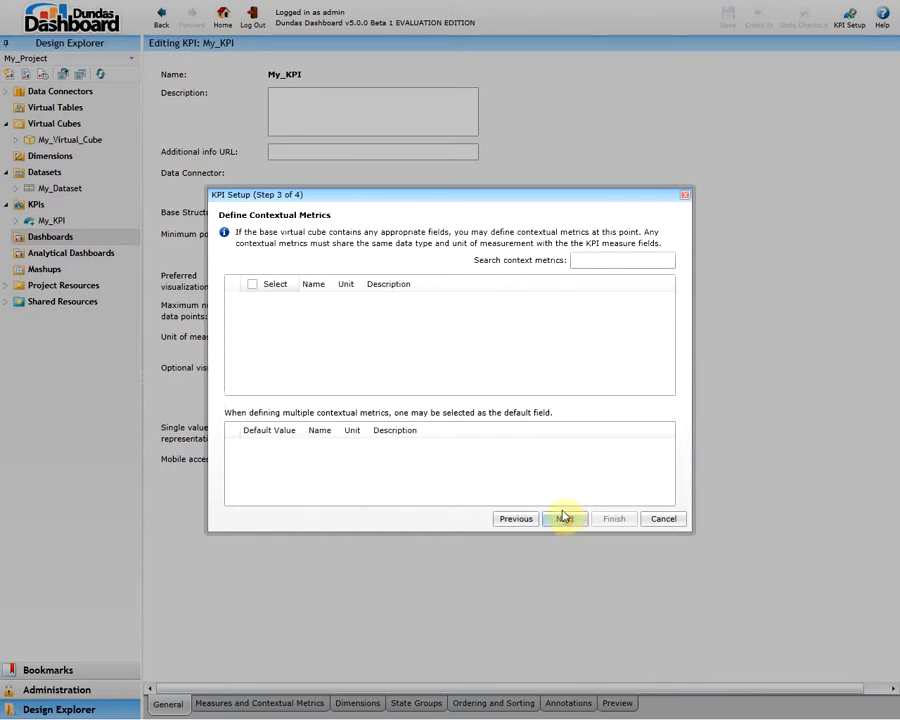
Step: Skip contextual metrics, add [Customer]: Country as the KPI's dimension field, and finish the KPI setup
left_click(558, 518)
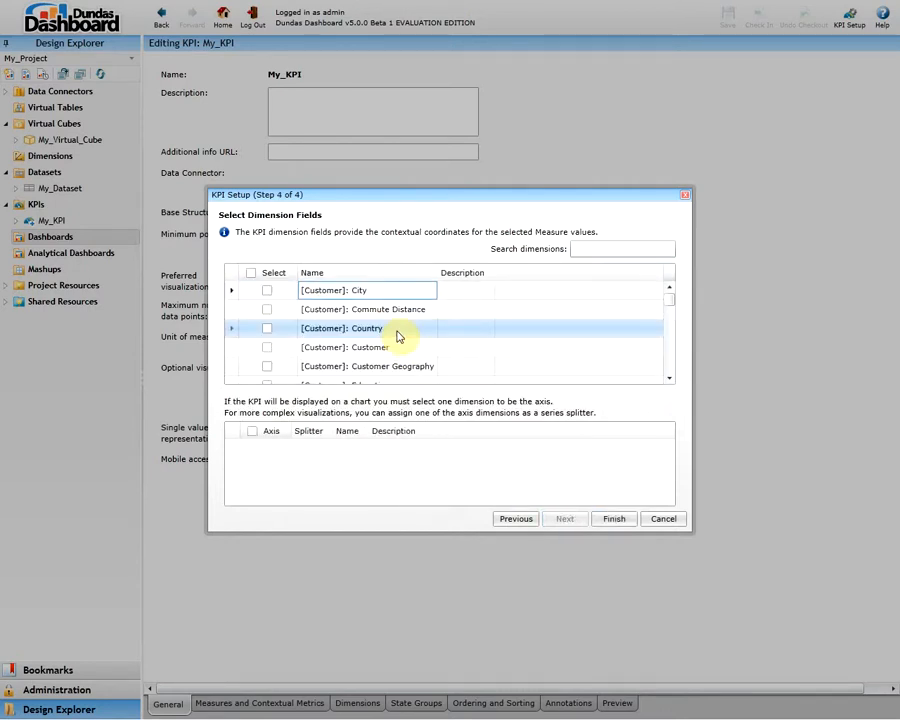
left_click(266, 329)
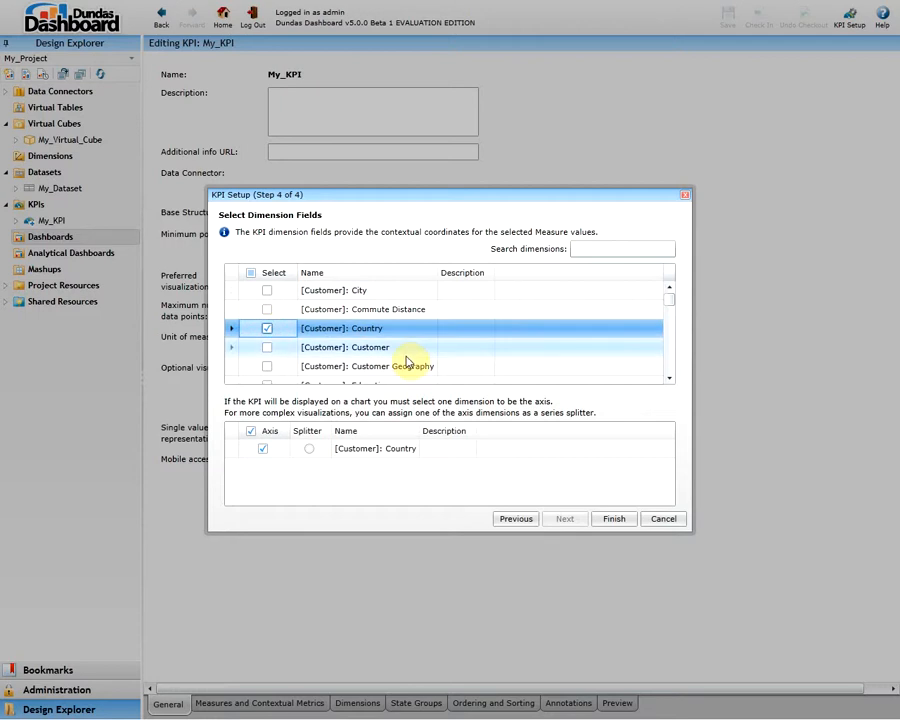
left_click(613, 518)
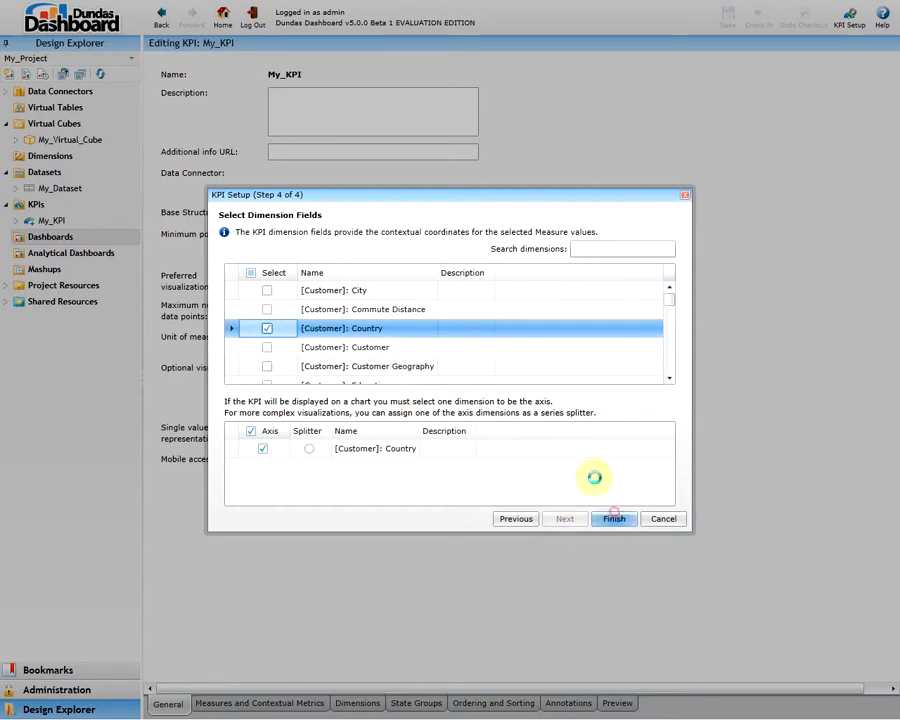
Step: Review My_KPI's measures, dimensions, and ordering and sorting settings, and preview its data with a maximum of 100 records
left_click(280, 702)
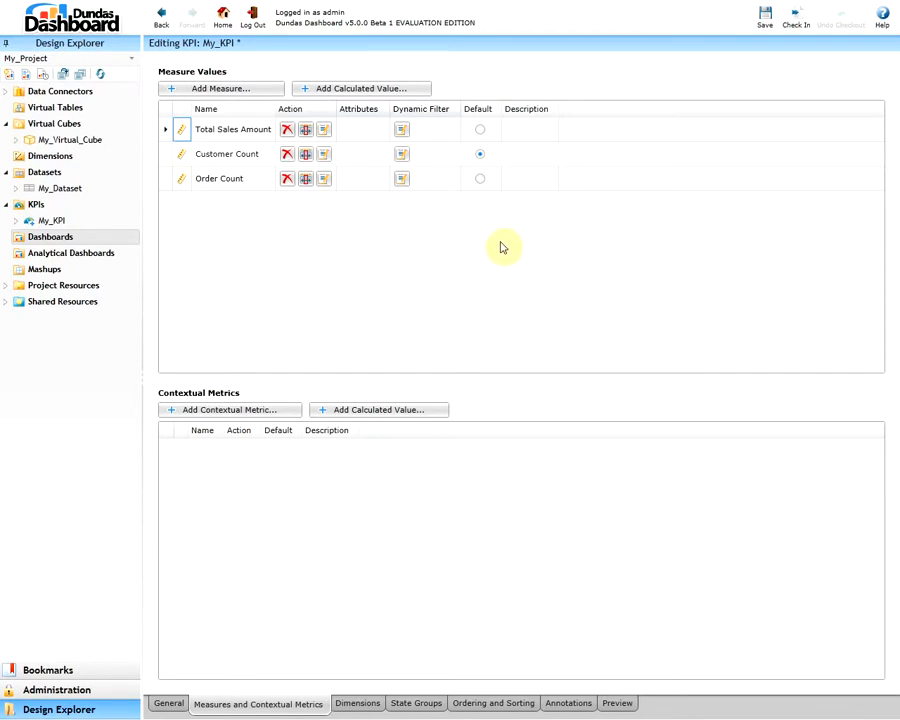
left_click(355, 702)
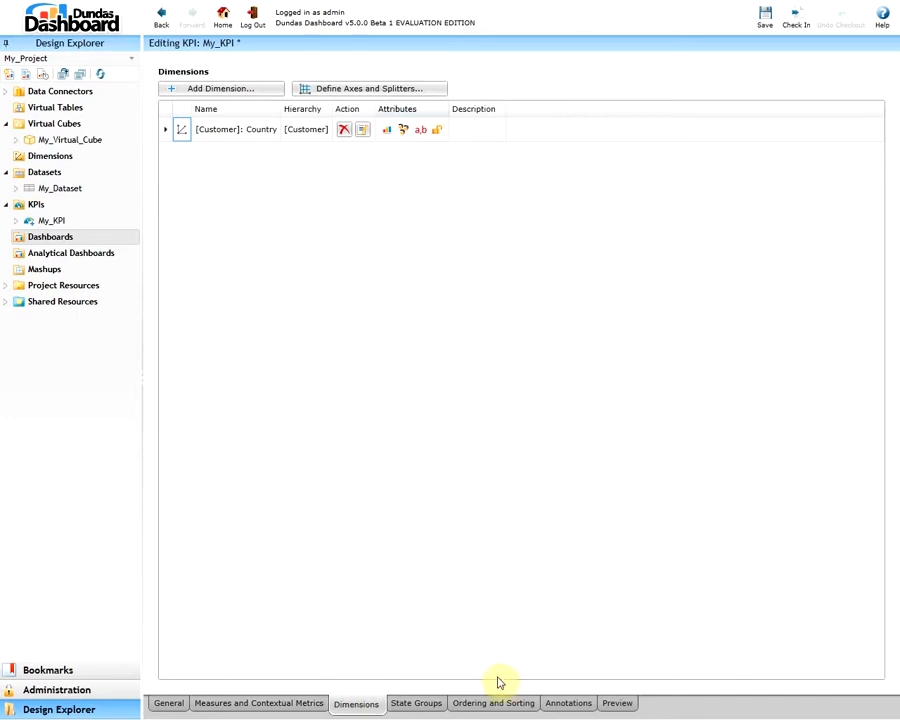
left_click(486, 706)
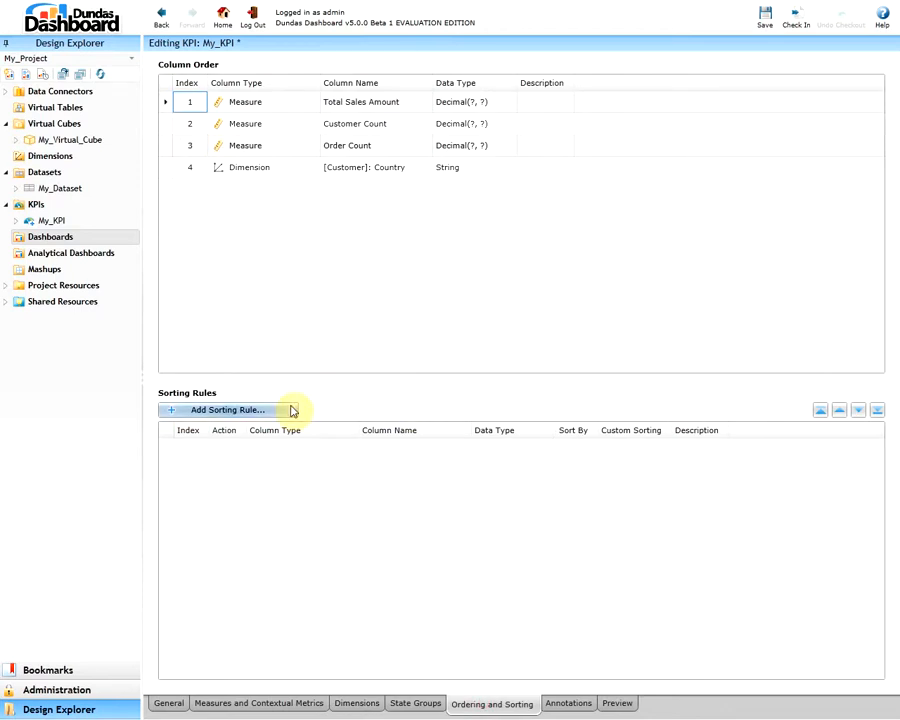
left_click(610, 702)
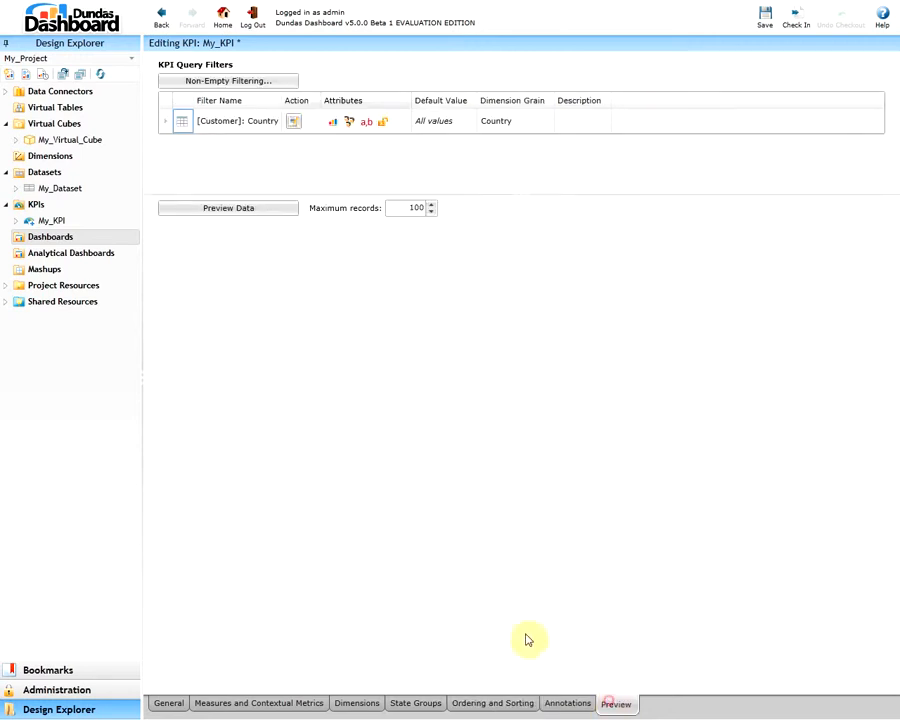
left_click(226, 212)
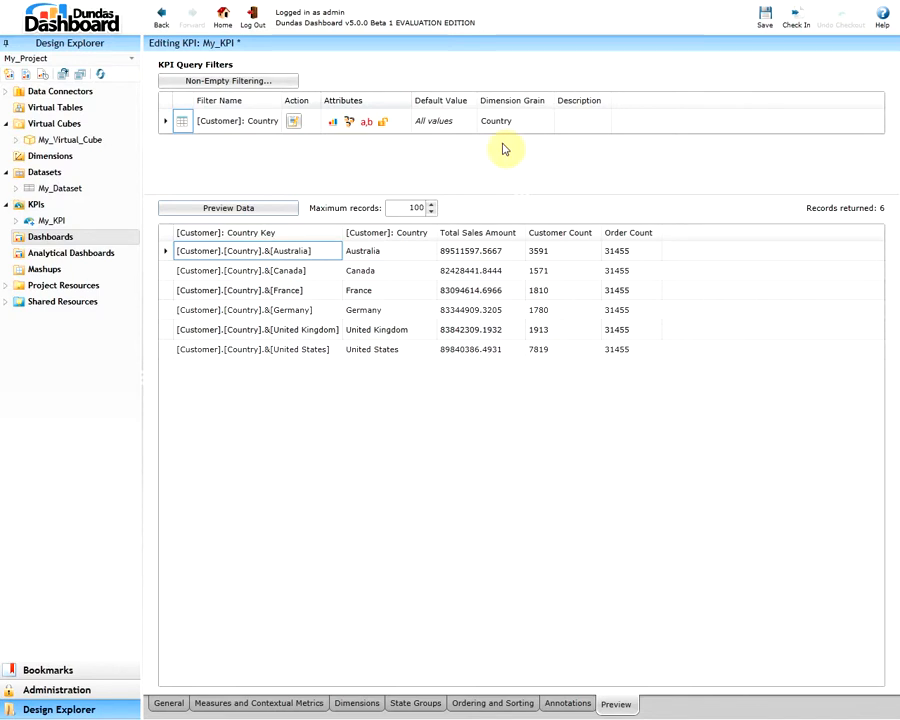
Step: Save My_KPI and check it in without a comment
left_click(761, 28)
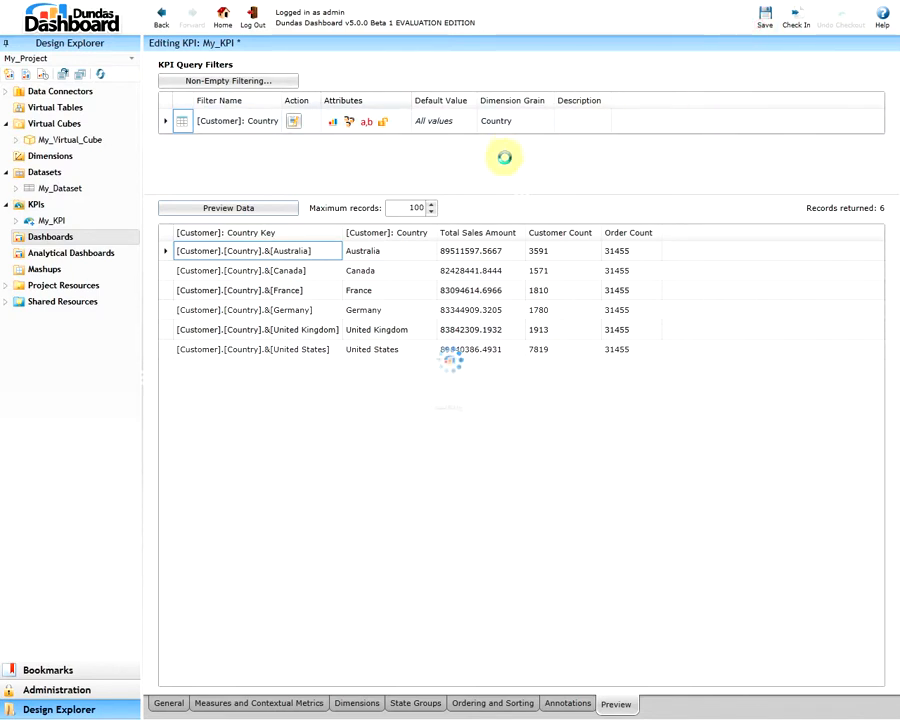
left_click(792, 24)
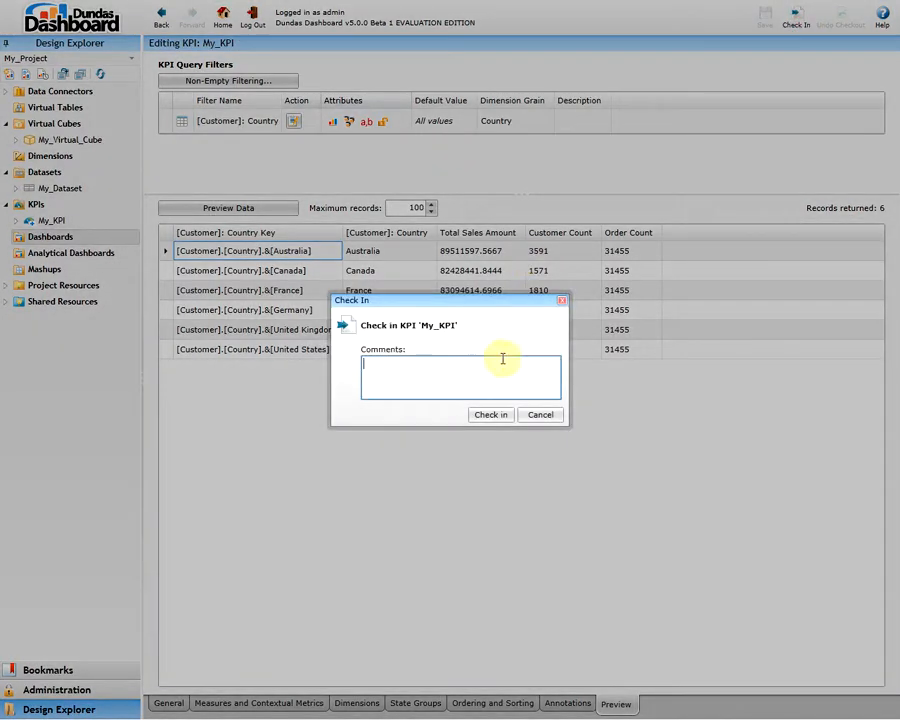
left_click(506, 419)
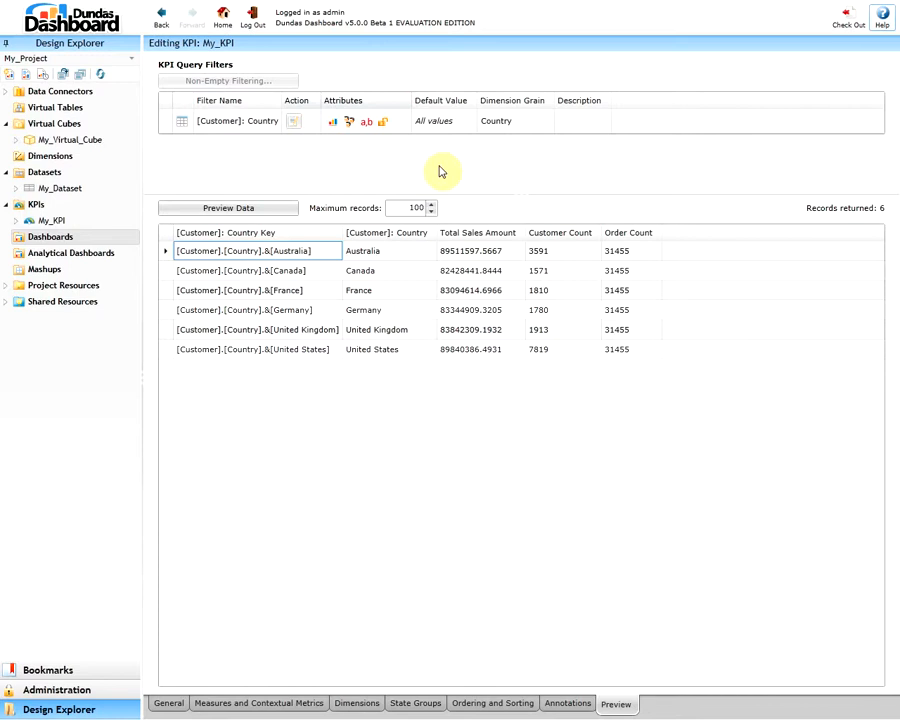
Step: Create a new dashboard in My_Project and name it My_Dashboard
left_click(131, 237)
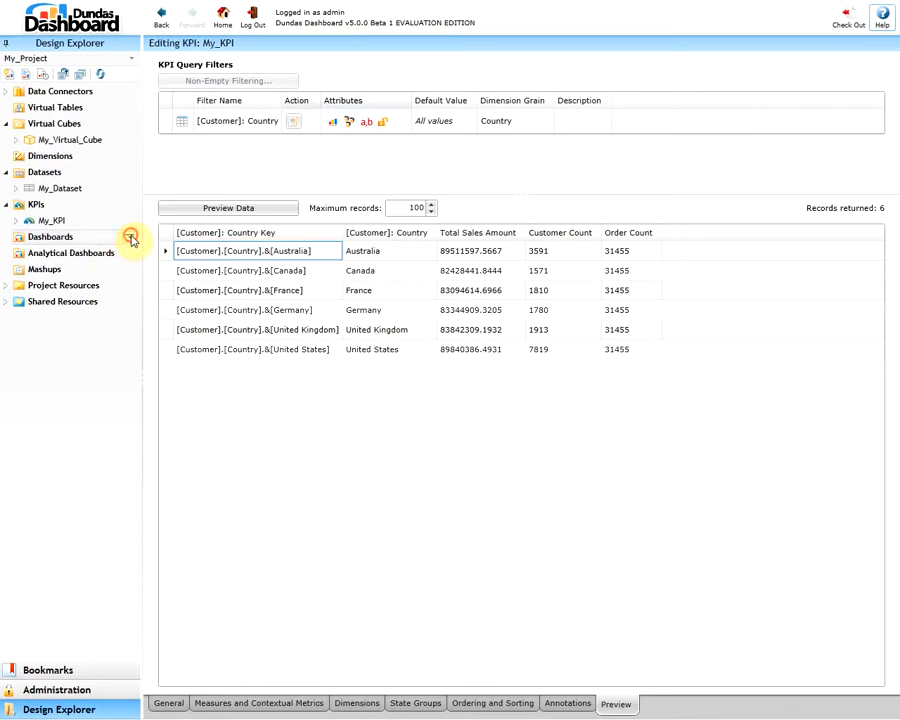
left_click(128, 249)
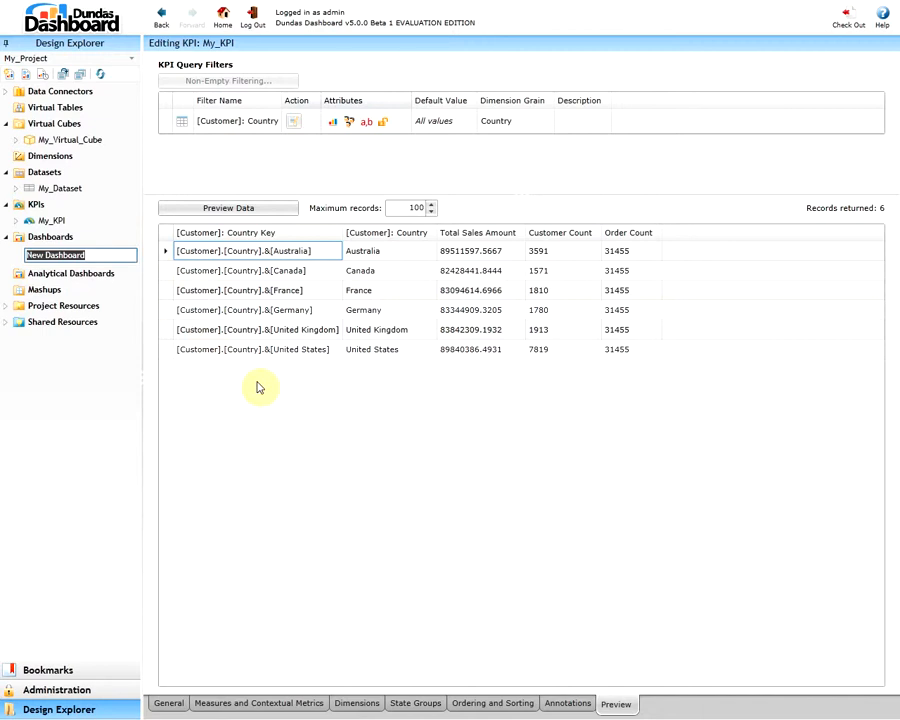
left_click_drag(46, 255, 20, 257)
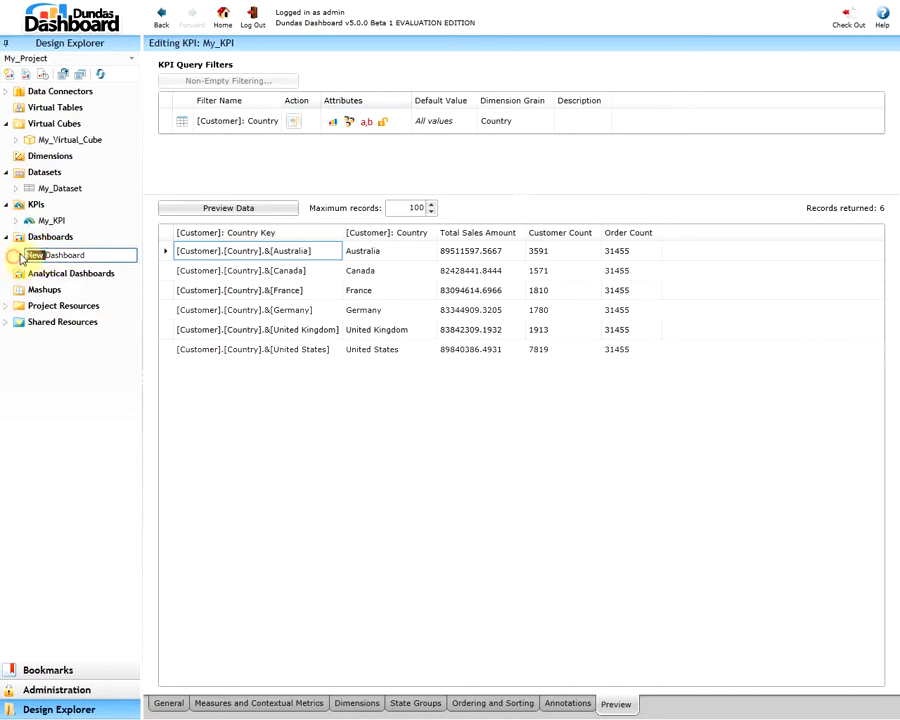
key("BackSpace")
type("My")
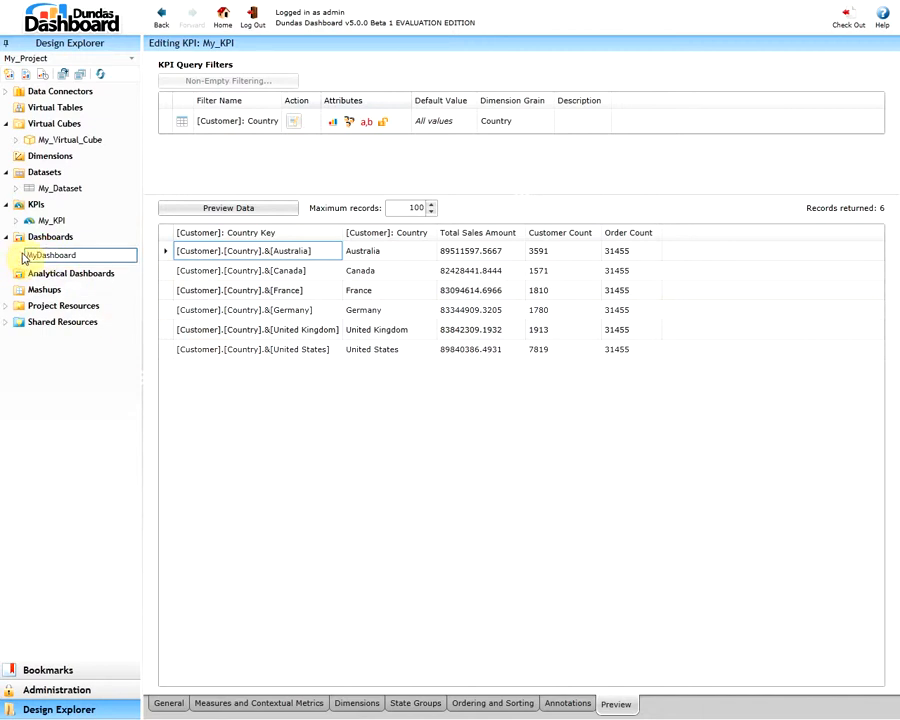
type("_")
key("Return")
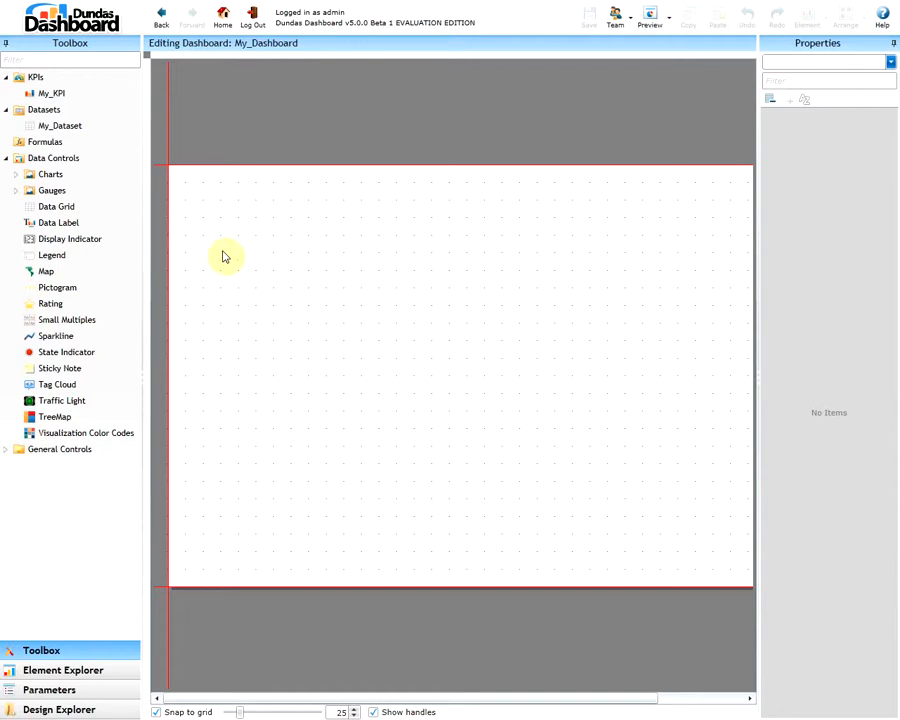
Step: Place My_KPI as a bar chart in the dashboard's upper area and My_Dataset below it as a data grid showing all data with default settings
mouse_move(82, 133)
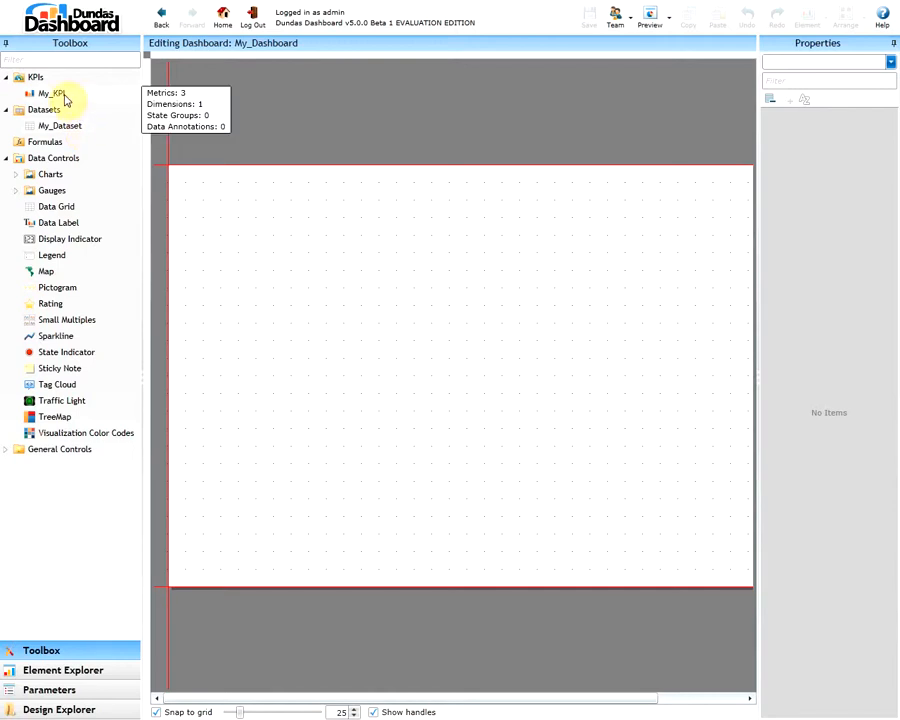
left_click_drag(64, 93, 364, 265)
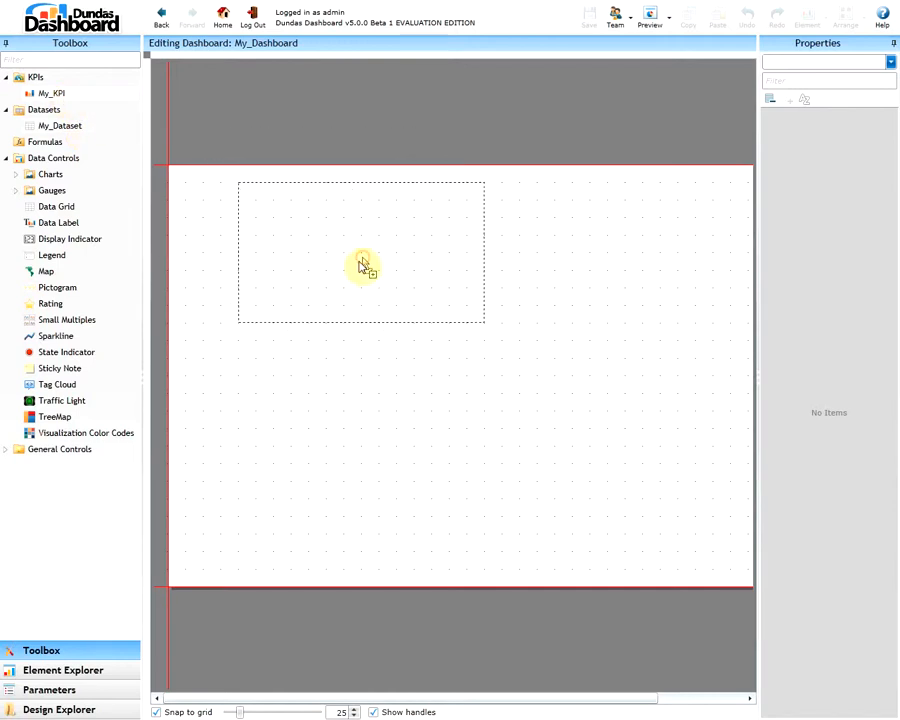
mouse_move(60, 122)
left_mouse_down()
mouse_move(344, 468)
mouse_move(375, 472)
left_mouse_up()
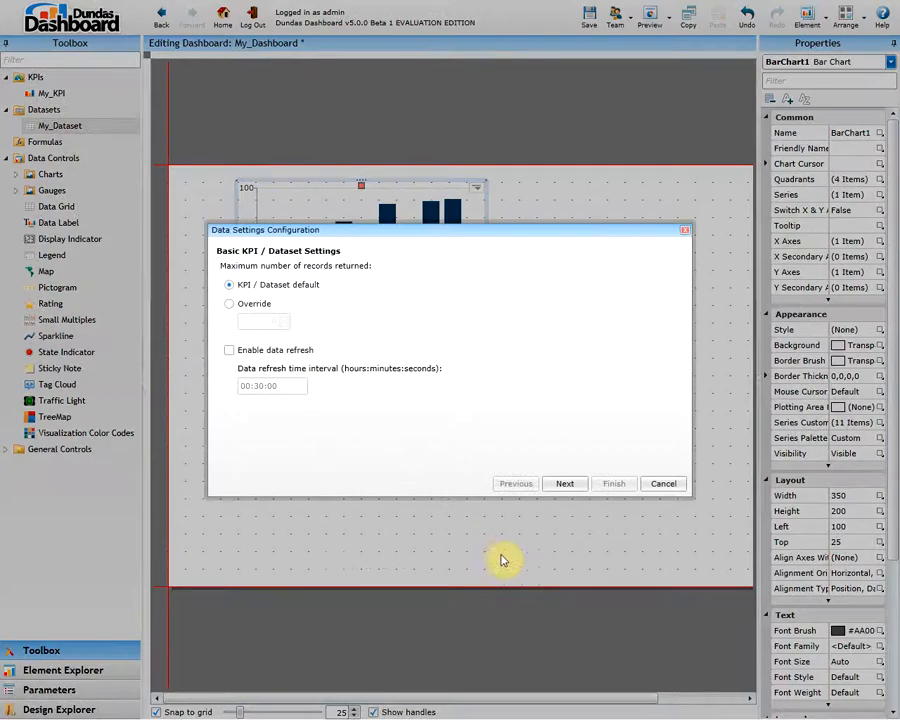
left_click(565, 484)
left_click(567, 486)
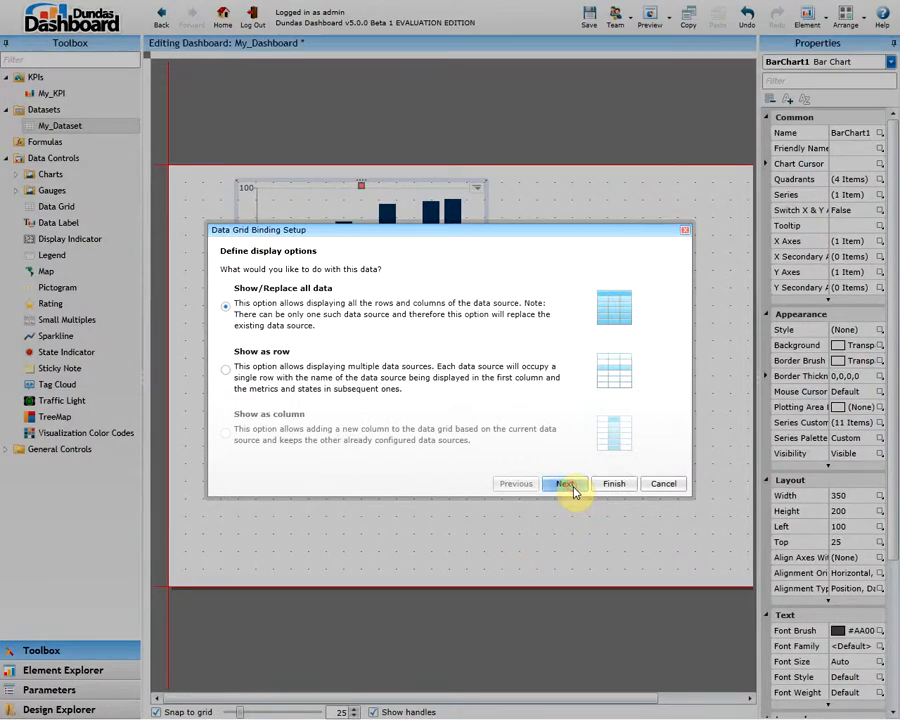
left_click(567, 487)
left_click(613, 485)
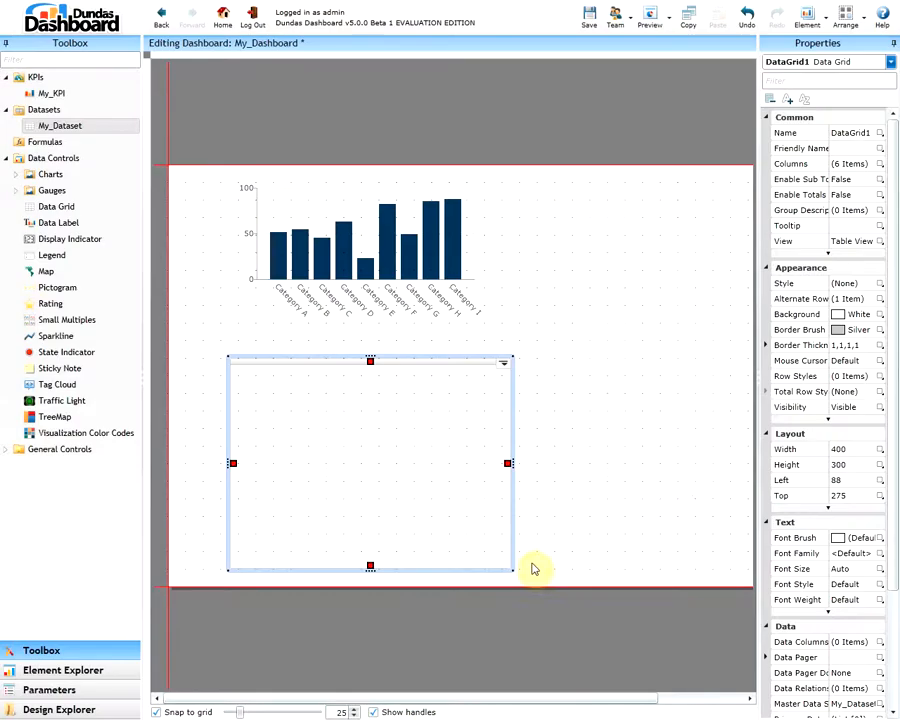
Step: Widen the data grid to about 646 and enlarge the bar chart to about 525 wide and 214 high
left_click_drag(510, 569, 684, 578)
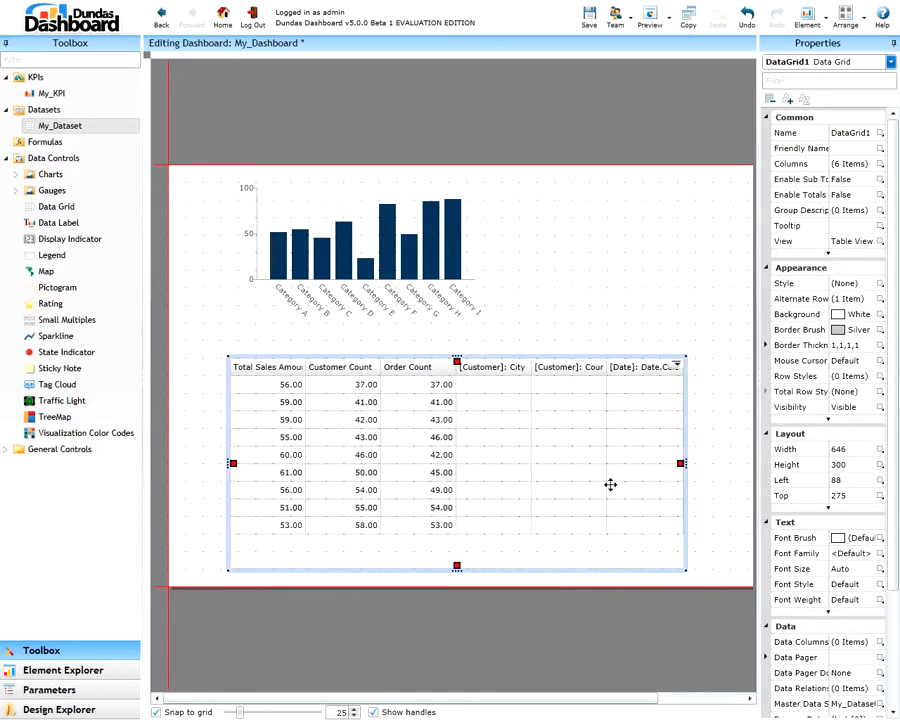
left_click(484, 318)
left_click_drag(487, 325, 608, 333)
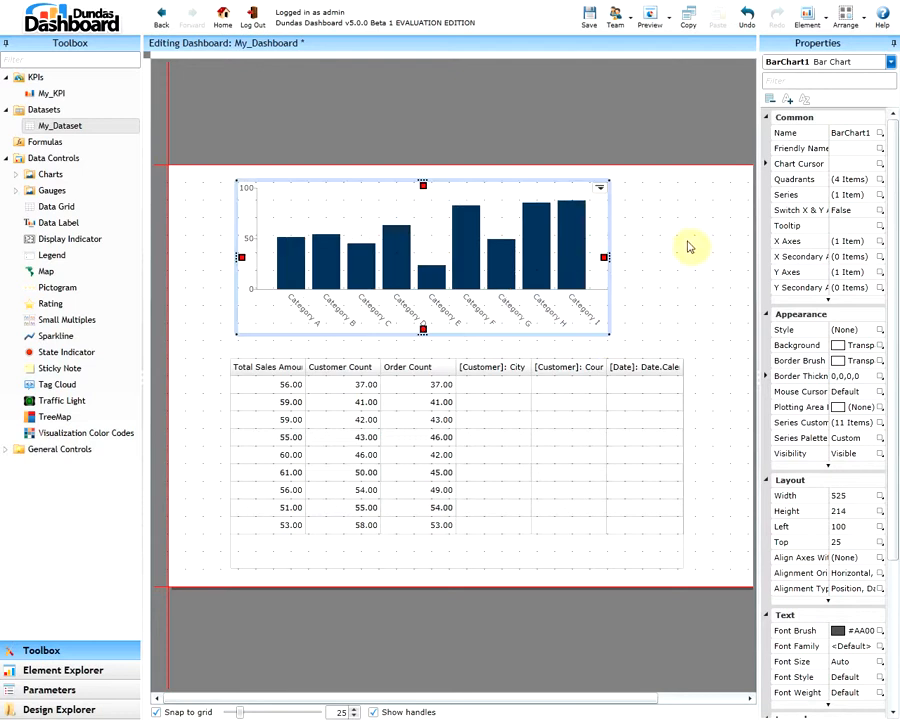
Step: Preview My_Dashboard to inspect the chart and data grid with live data, and close the preview
left_click(647, 22)
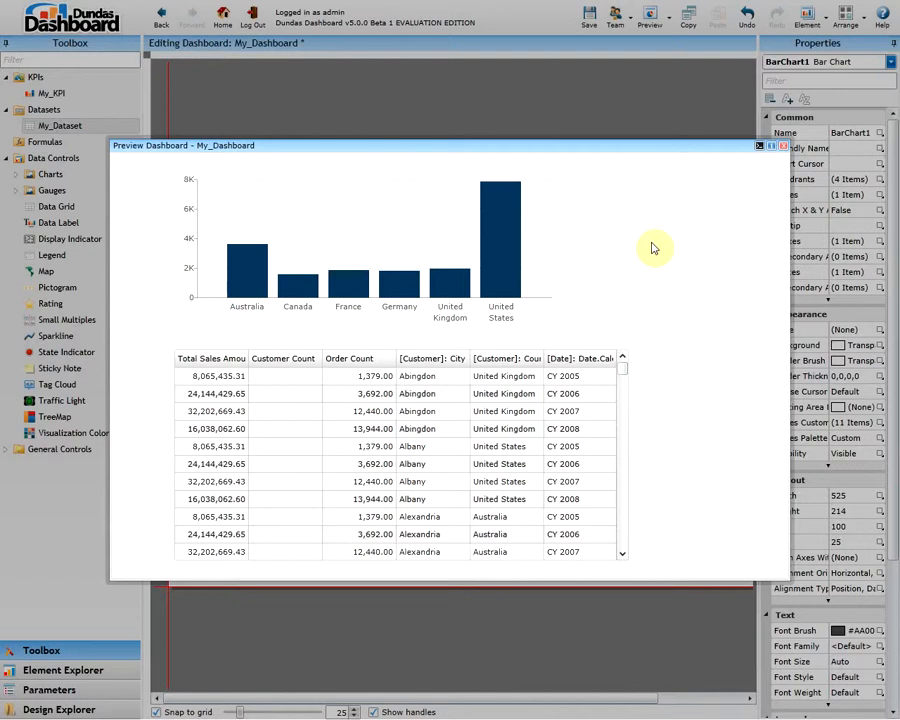
left_click(759, 146)
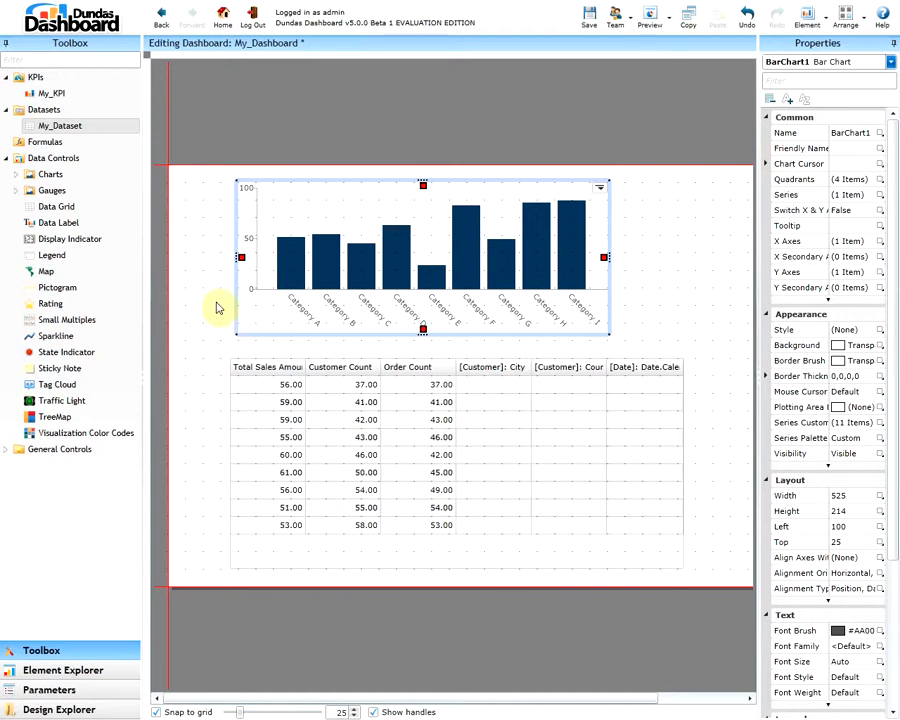
Step: Examine the chart types, gauge types and general controls available for the dashboard
left_click(16, 175)
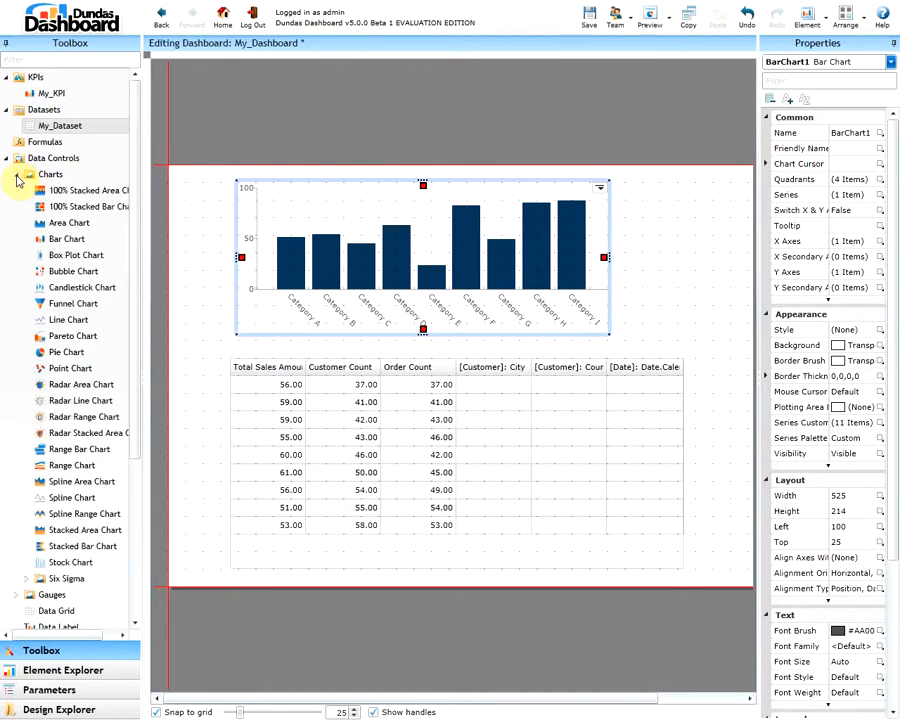
left_click(16, 176)
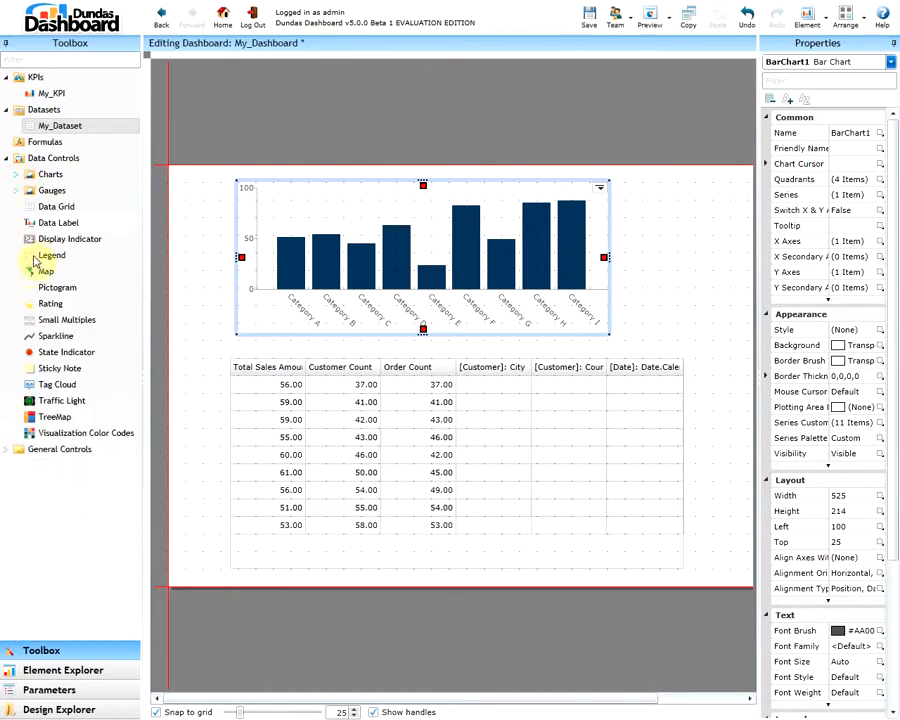
left_click(16, 192)
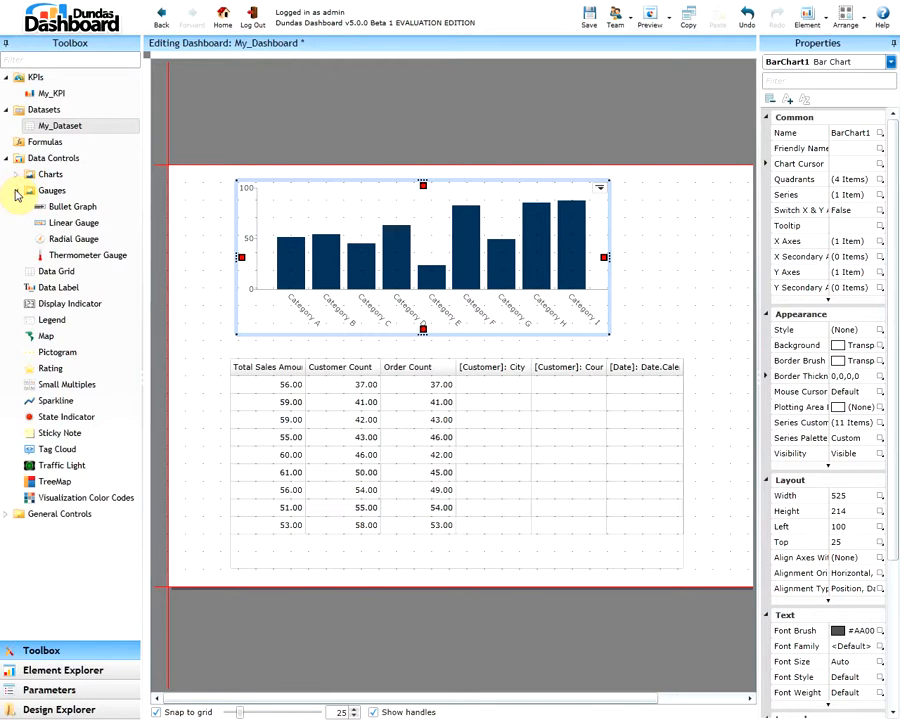
left_click(16, 191)
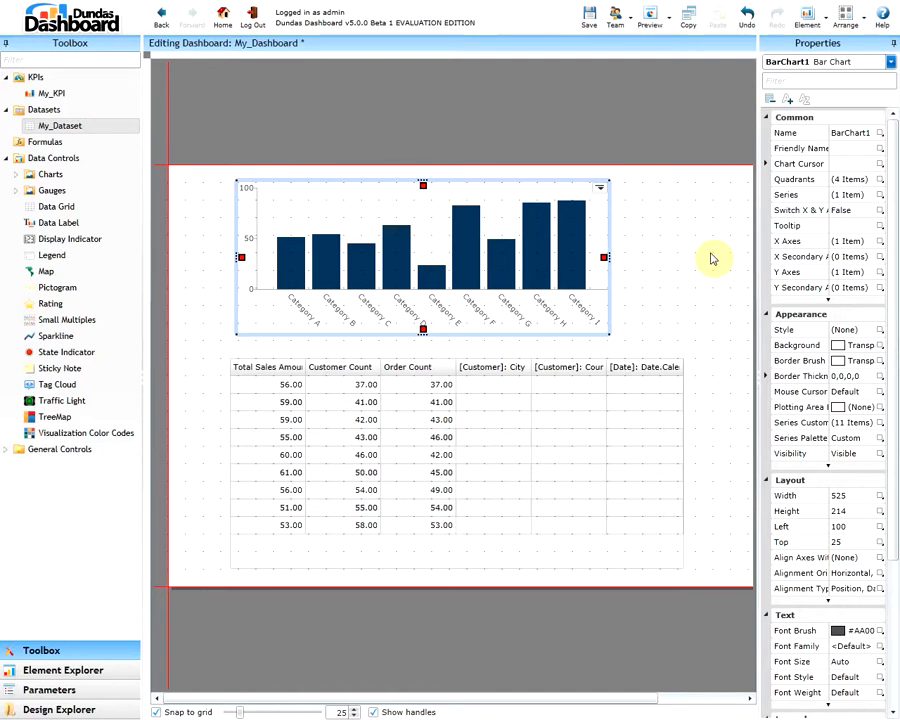
left_click(7, 452)
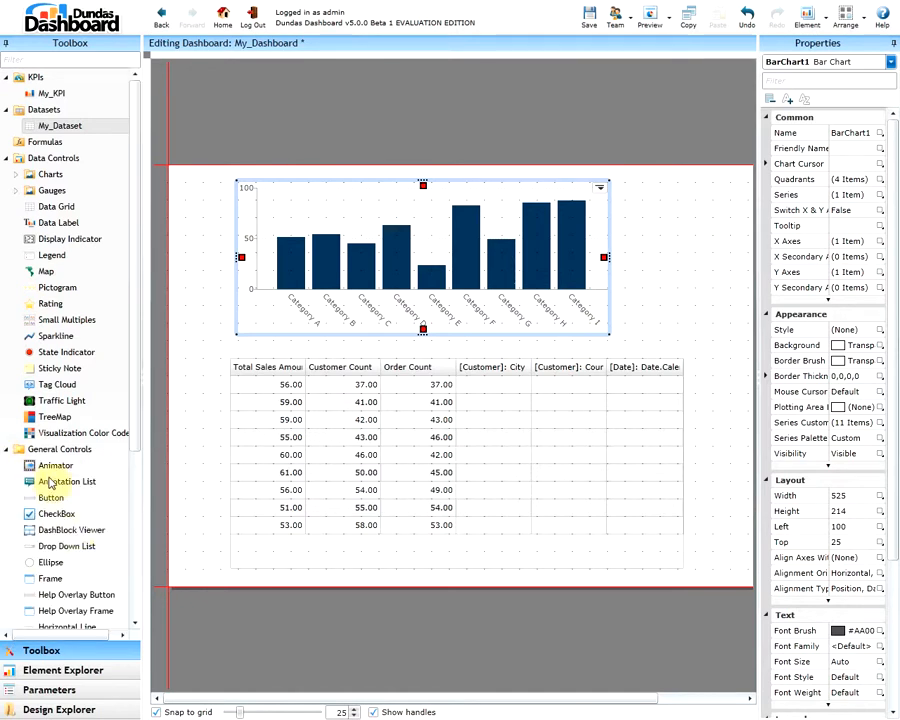